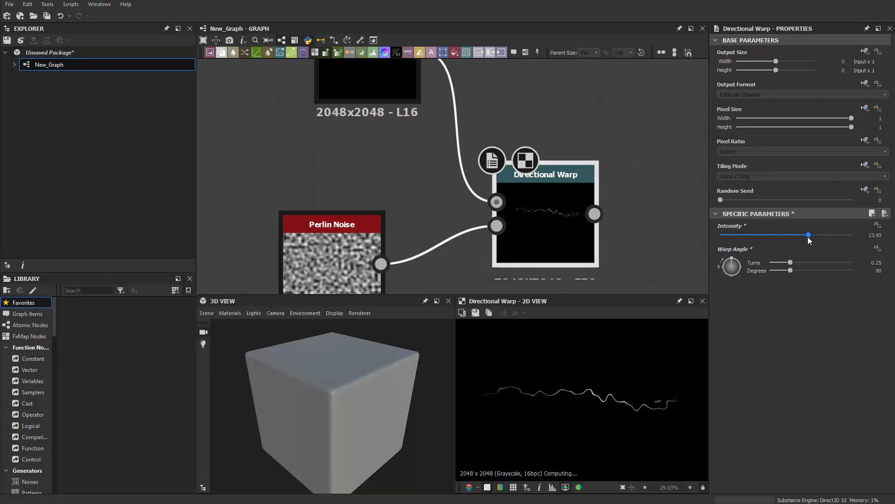
Step: Preview the unwarped Scratches Generator output, then the warped Directional Warp result, in the 2D view
{"action": "scroll", "coordinate": [532, 396], "scroll_direction": "up", "scroll_amount": 4}
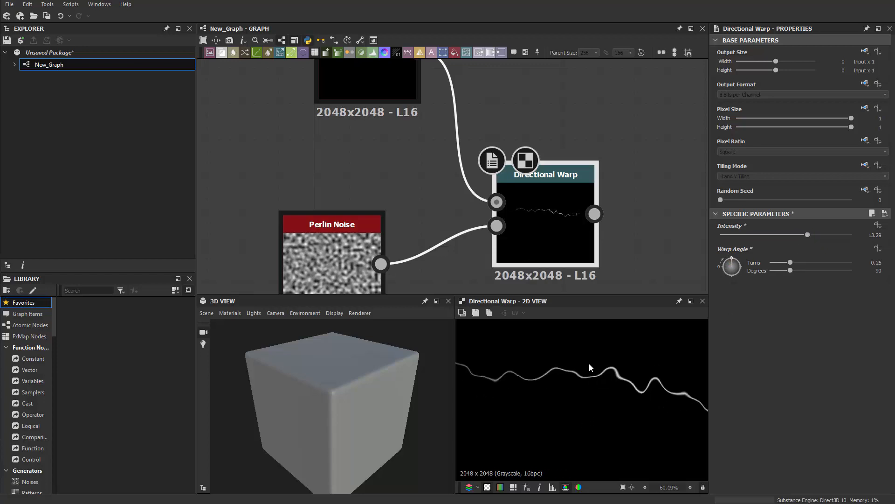
{"action": "middle_click_drag", "start_coordinate": [629, 374], "coordinate": [502, 369]}
{"action": "scroll", "coordinate": [575, 238], "scroll_direction": "up", "scroll_amount": 3}
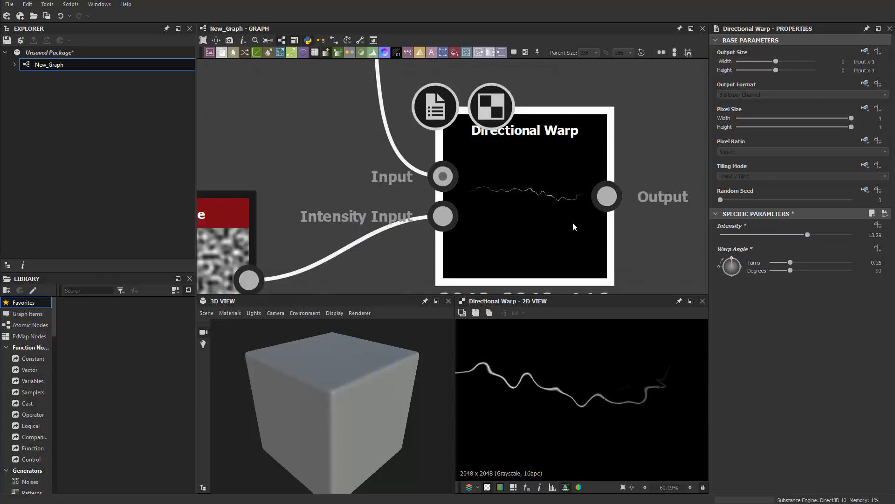
{"action": "scroll", "coordinate": [532, 213], "scroll_direction": "down", "scroll_amount": 5}
{"action": "scroll", "coordinate": [522, 211], "scroll_direction": "up", "scroll_amount": 1}
{"action": "scroll", "coordinate": [518, 210], "scroll_direction": "down", "scroll_amount": 2}
{"action": "double_click", "coordinate": [439, 131]}
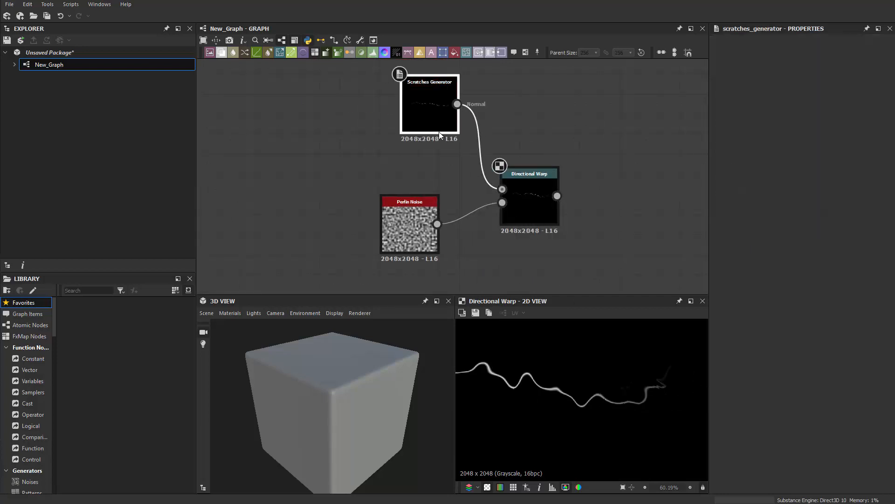
{"action": "middle_click_drag", "start_coordinate": [547, 381], "coordinate": [597, 381]}
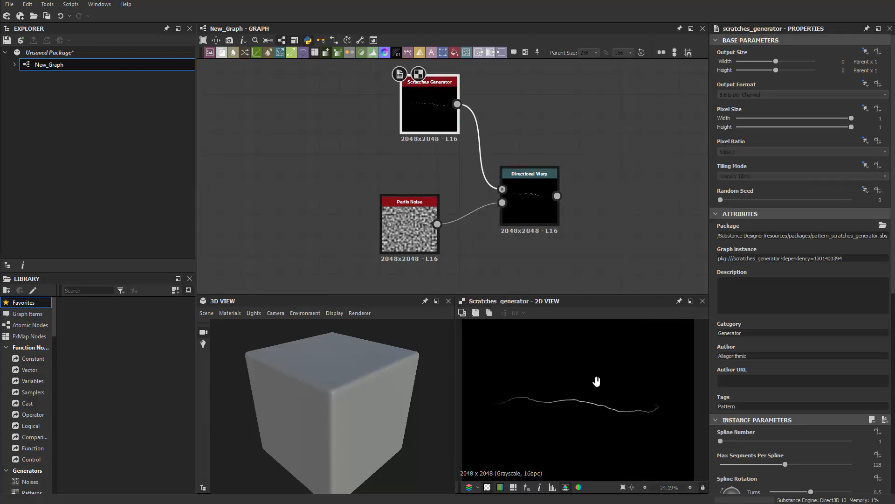
{"action": "double_click", "coordinate": [531, 207]}
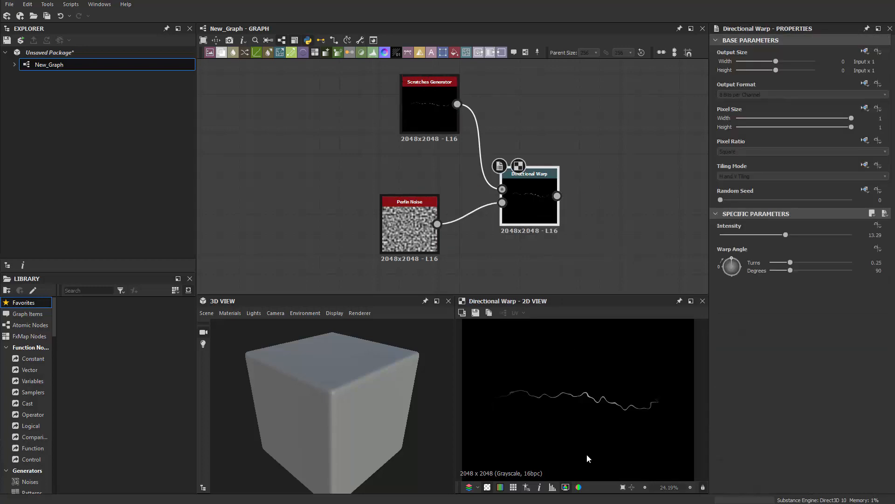
Step: Move the Perlin Noise and Directional Warp nodes left into a tighter layout
{"action": "middle_click_drag", "start_coordinate": [550, 262], "coordinate": [609, 257]}
{"action": "left_click_drag", "start_coordinate": [574, 219], "coordinate": [553, 228]}
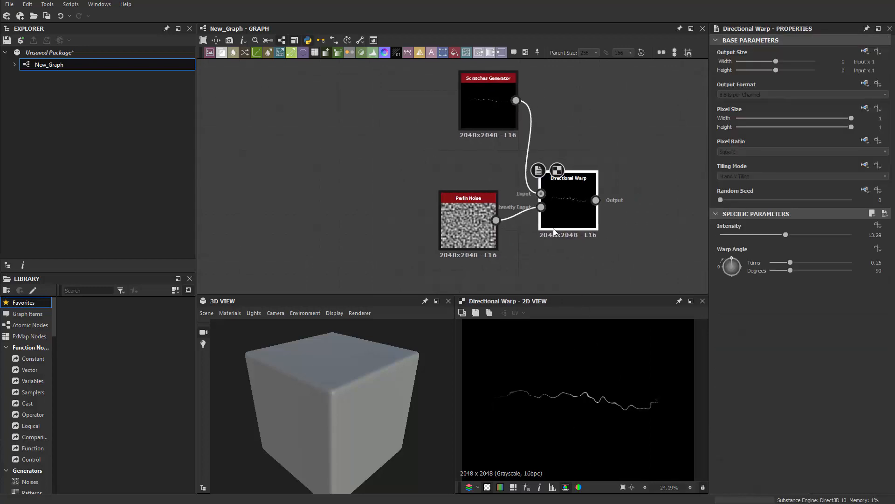
{"action": "left_click_drag", "start_coordinate": [484, 222], "coordinate": [404, 222]}
{"action": "left_click_drag", "start_coordinate": [562, 218], "coordinate": [482, 233]}
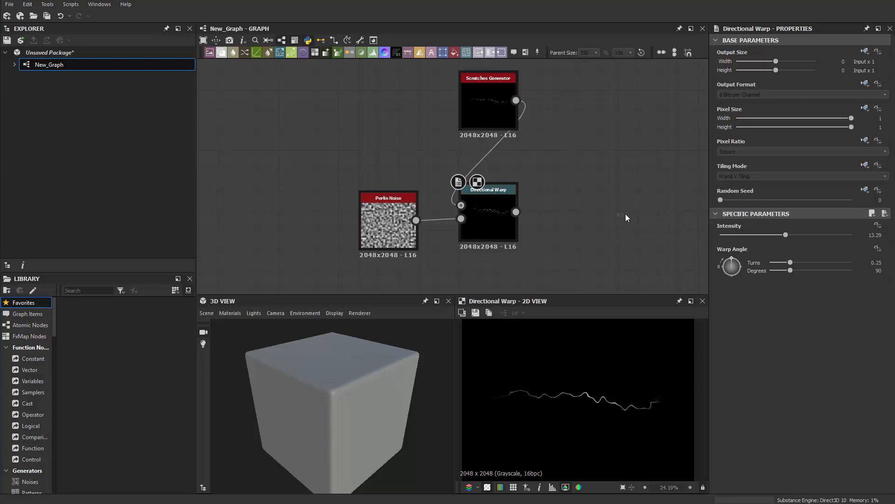
{"action": "middle_click_drag", "start_coordinate": [626, 216], "coordinate": [531, 278]}
{"action": "key", "text": "space"}
Step: Add a new Directional Warp above Scratches Generator and wire the scratches output into it
{"action": "left_click", "coordinate": [571, 274]}
{"action": "left_click_drag", "start_coordinate": [530, 279], "coordinate": [421, 78]}
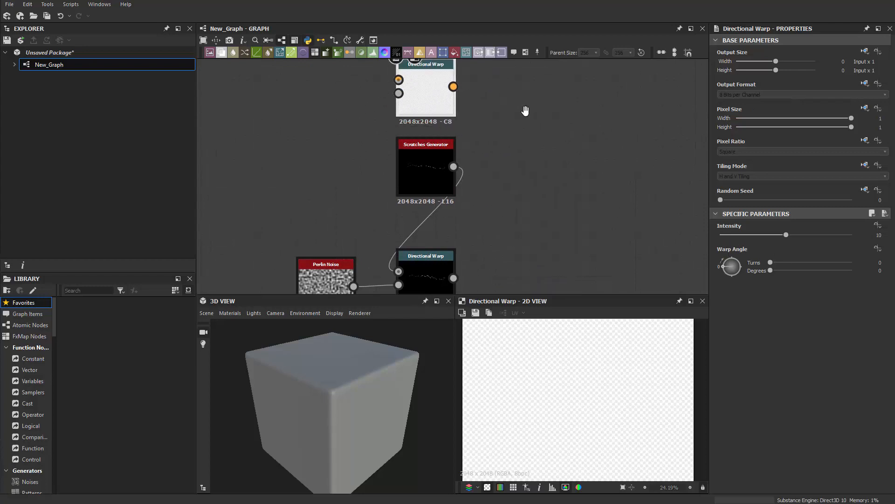
{"action": "middle_click_drag", "start_coordinate": [455, 155], "coordinate": [465, 219]}
{"action": "left_click_drag", "start_coordinate": [464, 230], "coordinate": [409, 145]}
{"action": "left_click_drag", "start_coordinate": [440, 137], "coordinate": [460, 129]}
Step: Add a Perlin Noise node to drive the new warp and lower its scale to 4
{"action": "key", "text": "space"}
{"action": "type", "text": "PER"}
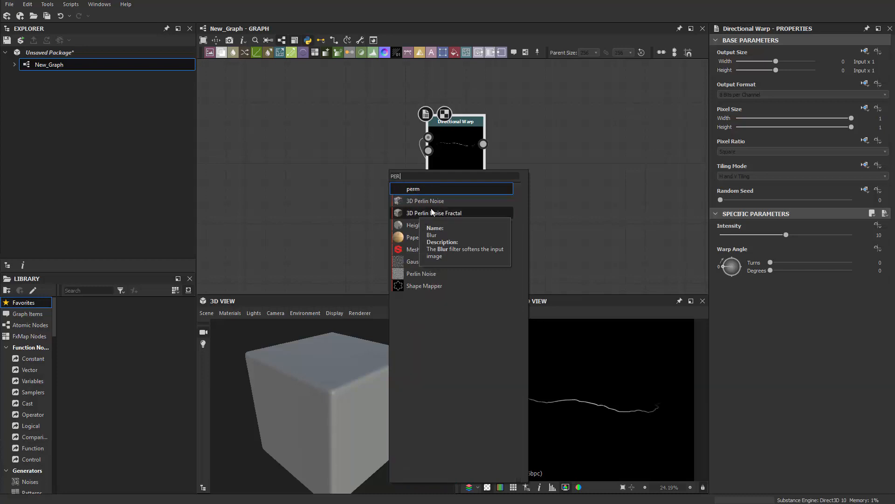
{"action": "left_click", "coordinate": [425, 276]}
{"action": "left_click_drag", "start_coordinate": [388, 183], "coordinate": [349, 183]}
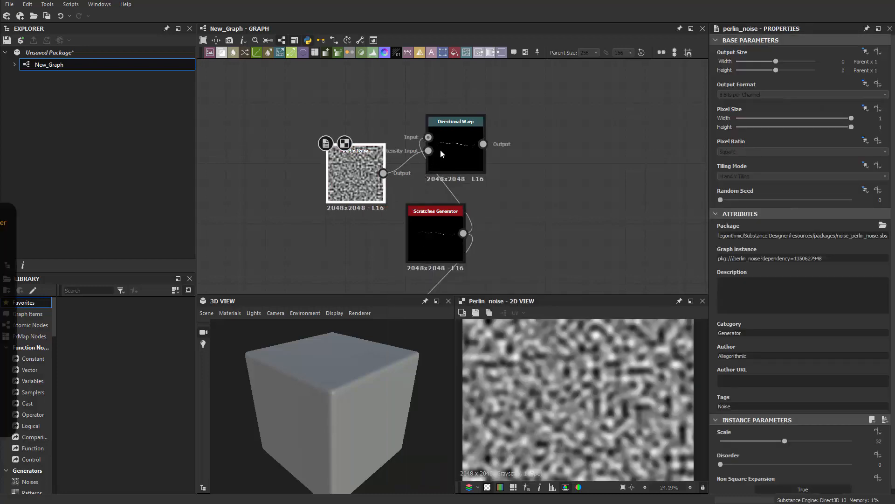
{"action": "left_click_drag", "start_coordinate": [441, 149], "coordinate": [425, 147]}
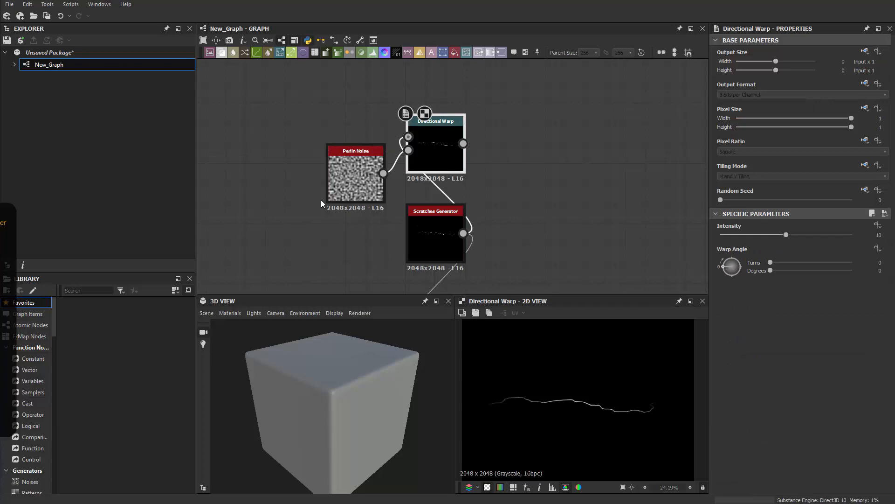
{"action": "left_click", "coordinate": [342, 169]}
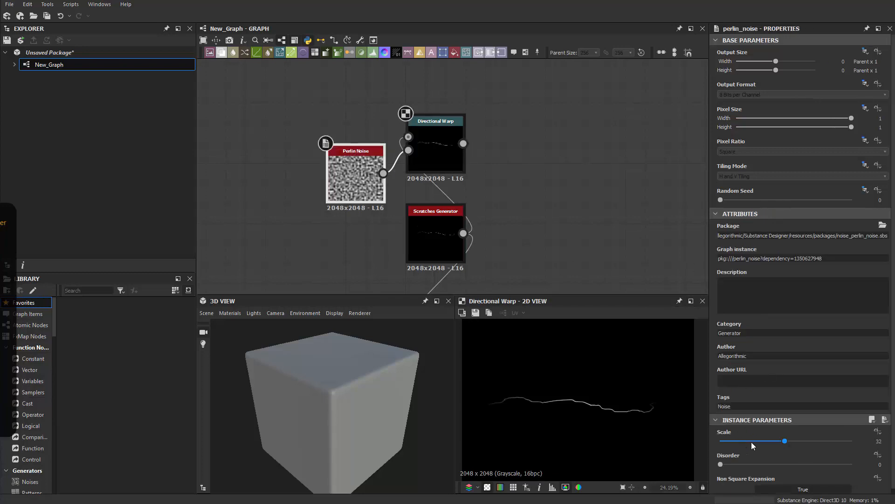
{"action": "double_click", "coordinate": [352, 205]}
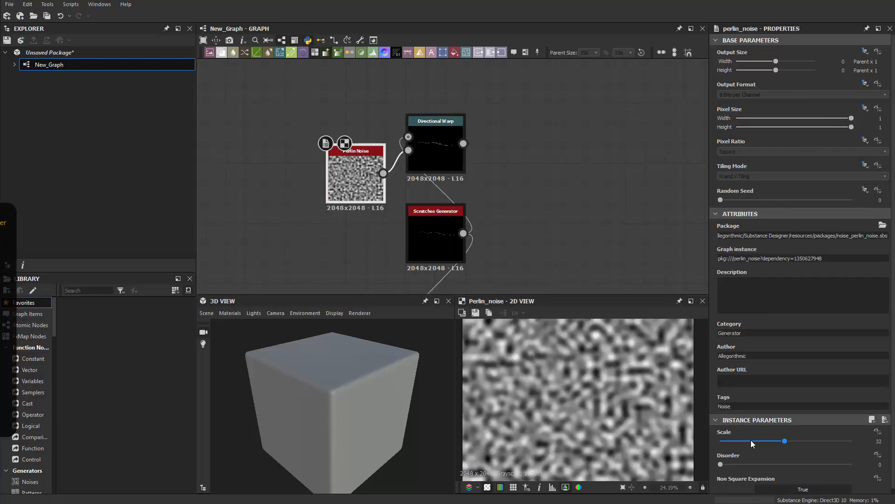
{"action": "left_click_drag", "start_coordinate": [783, 442], "coordinate": [726, 440]}
{"action": "scroll", "coordinate": [568, 418], "scroll_direction": "down", "scroll_amount": 5}
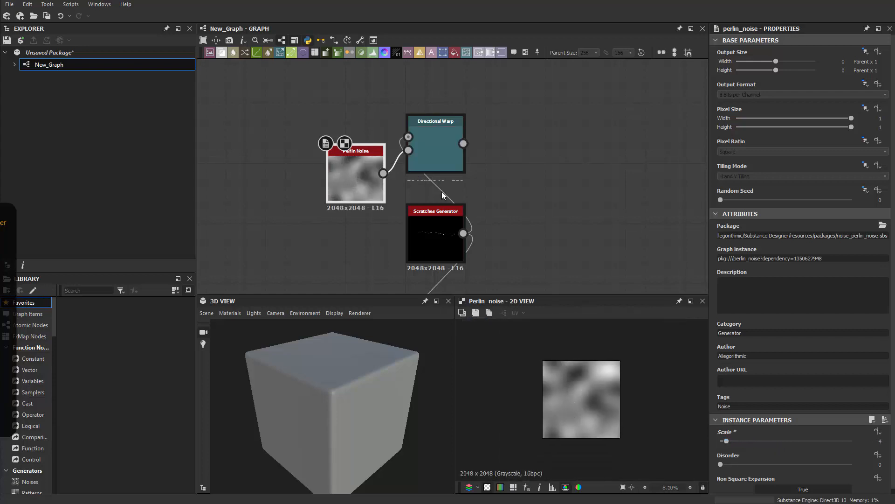
Step: Set the new Directional Warp's angle to 90° and its intensity to 100
{"action": "double_click", "coordinate": [423, 144]}
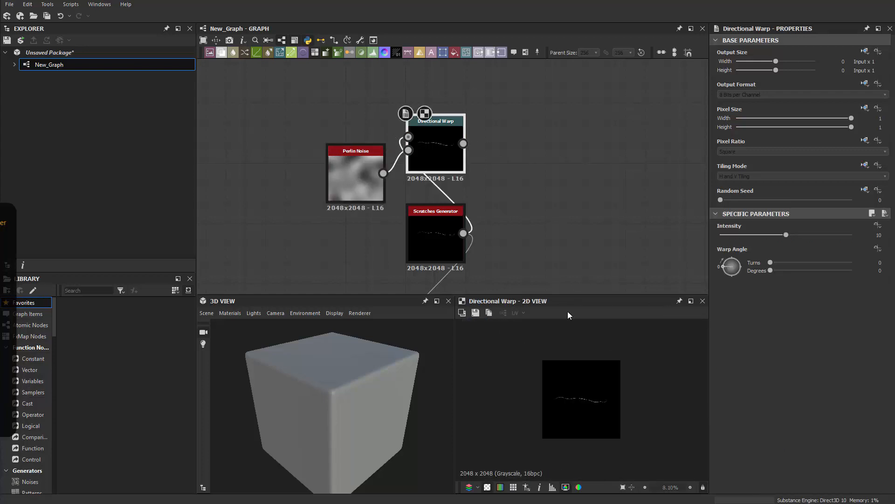
{"action": "left_click_drag", "start_coordinate": [730, 268], "coordinate": [733, 261]}
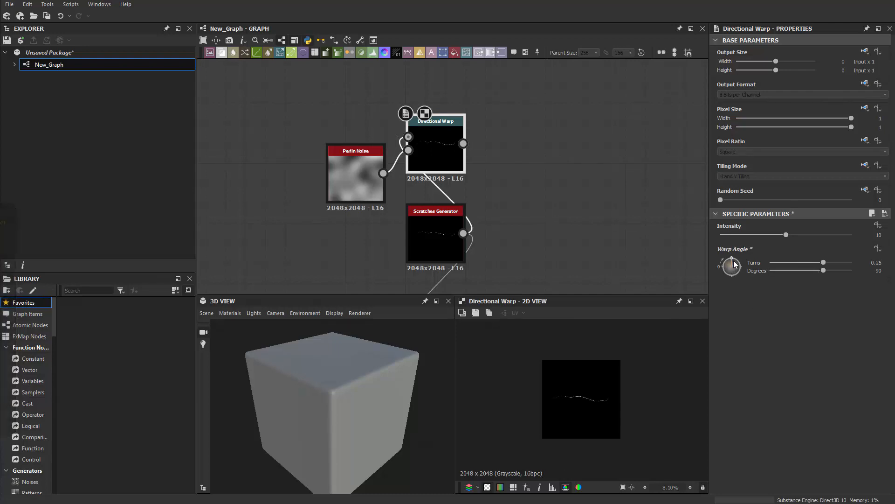
{"action": "scroll", "coordinate": [596, 405], "scroll_direction": "up", "scroll_amount": 5}
{"action": "left_click_drag", "start_coordinate": [797, 237], "coordinate": [879, 245]}
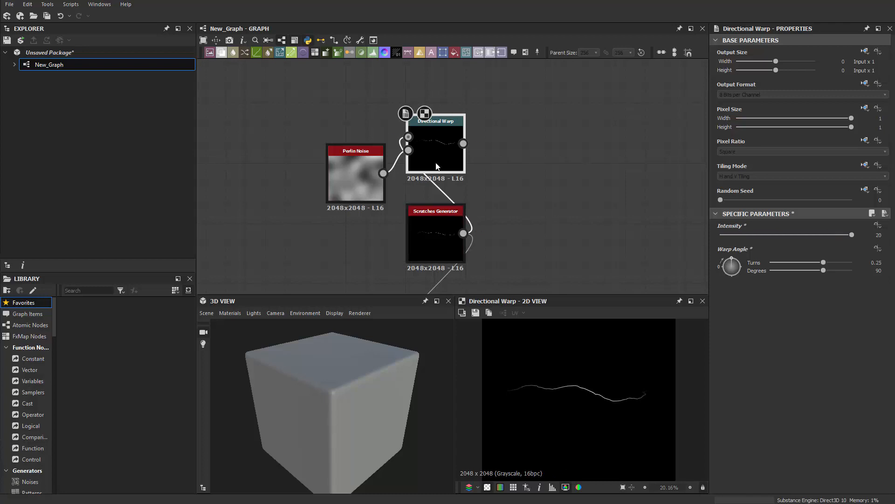
{"action": "left_click", "coordinate": [434, 249]}
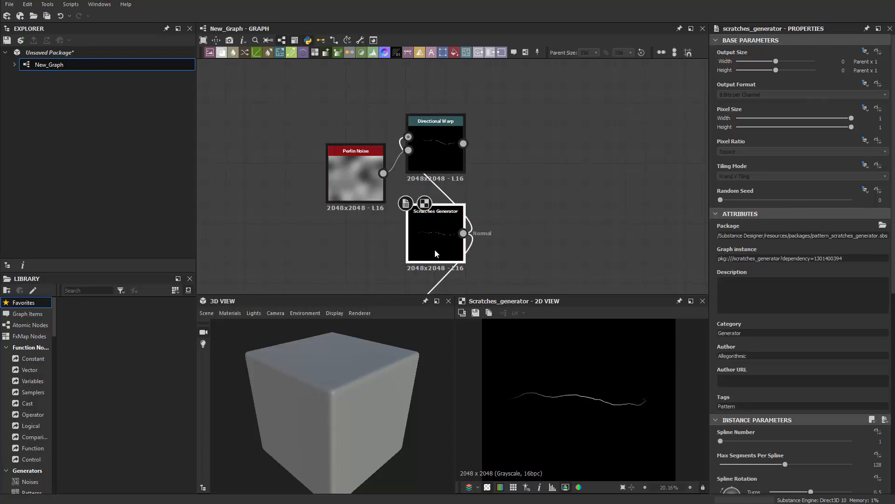
{"action": "left_click", "coordinate": [437, 158]}
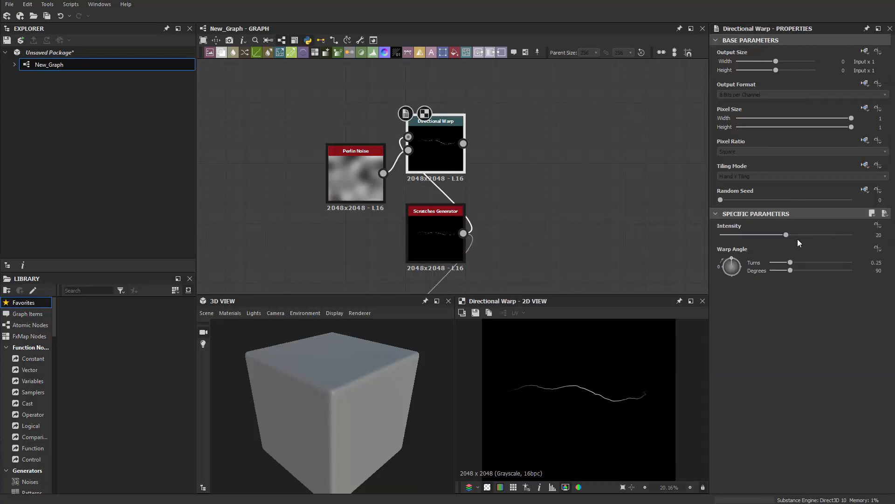
{"action": "left_click", "coordinate": [874, 235]}
{"action": "key", "text": "Return"}
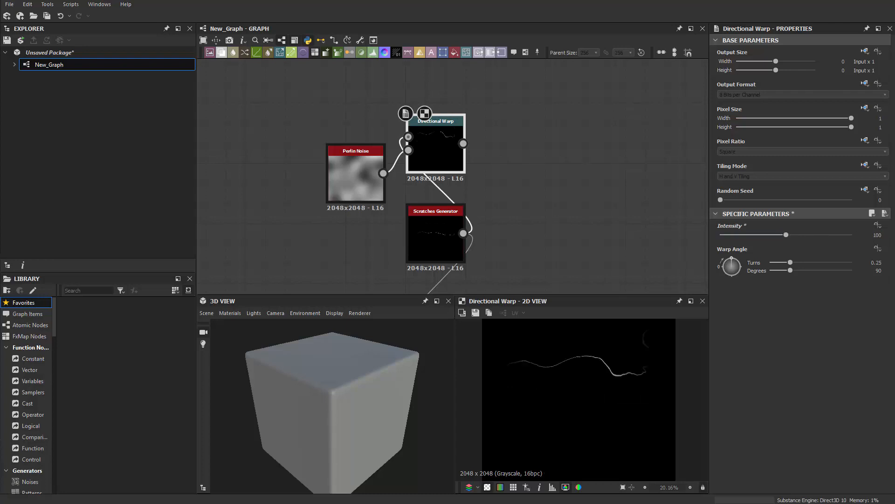
Step: Lower warp intensity to 85.51 and add a Transformation 2D offsetting the scratch to Y −0.1553
{"action": "left_click_drag", "start_coordinate": [786, 235], "coordinate": [777, 234]}
{"action": "middle_click_drag", "start_coordinate": [543, 202], "coordinate": [578, 165]}
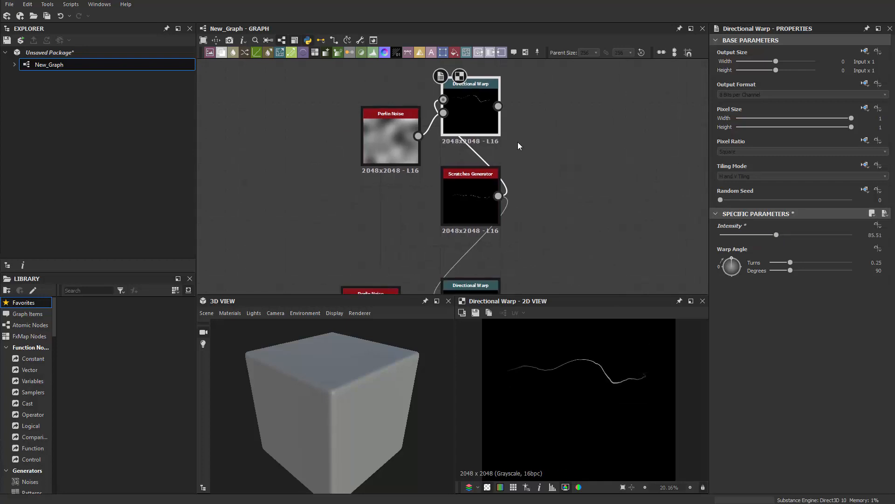
{"action": "left_click", "coordinate": [581, 130]}
{"action": "key", "text": "space"}
{"action": "type", "text": "tr"}
{"action": "left_click", "coordinate": [518, 119]}
{"action": "left_click_drag", "start_coordinate": [498, 107], "coordinate": [538, 125]}
{"action": "left_click_drag", "start_coordinate": [566, 367], "coordinate": [574, 397], "text": "shift"}
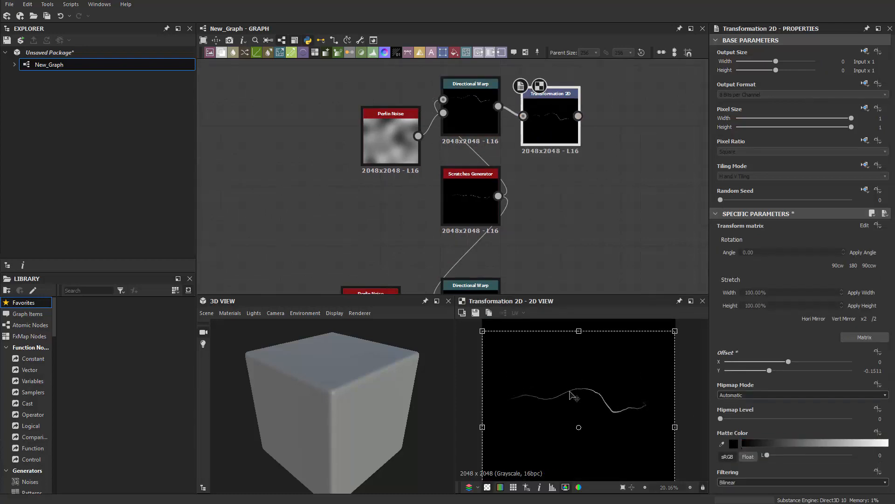
{"action": "scroll", "coordinate": [574, 399], "scroll_direction": "down", "scroll_amount": 3}
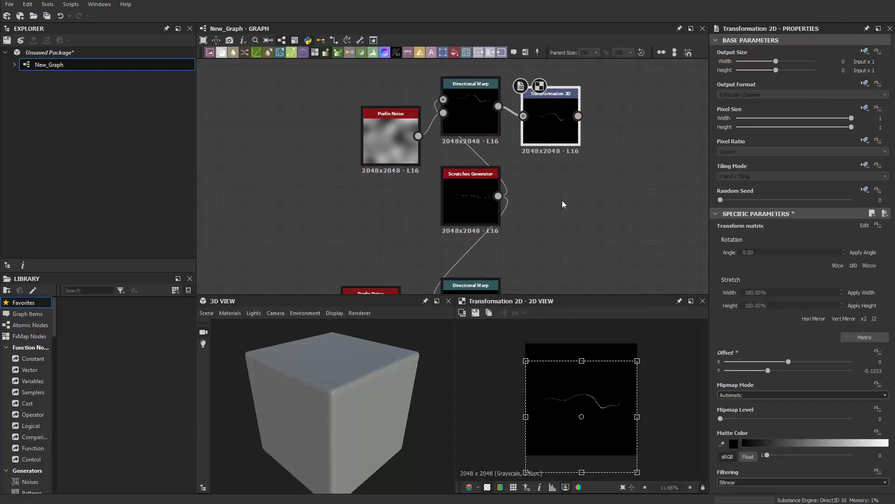
Step: Select the three nodes and move them up and left into a tidier layout
{"action": "left_click", "coordinate": [561, 200]}
{"action": "middle_click_drag", "start_coordinate": [548, 173], "coordinate": [539, 223]}
{"action": "left_click_drag", "start_coordinate": [373, 91], "coordinate": [562, 179]}
{"action": "left_click_drag", "start_coordinate": [556, 165], "coordinate": [469, 144]}
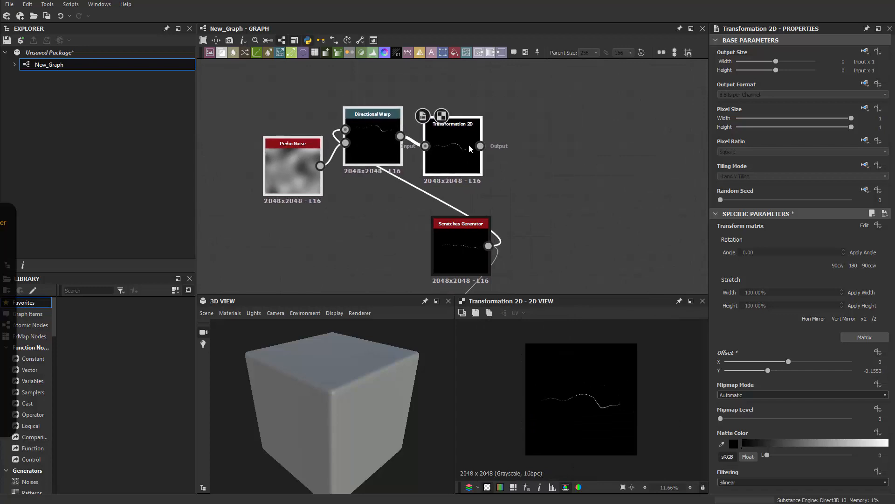
{"action": "scroll", "coordinate": [585, 234], "scroll_direction": "down", "scroll_amount": 1}
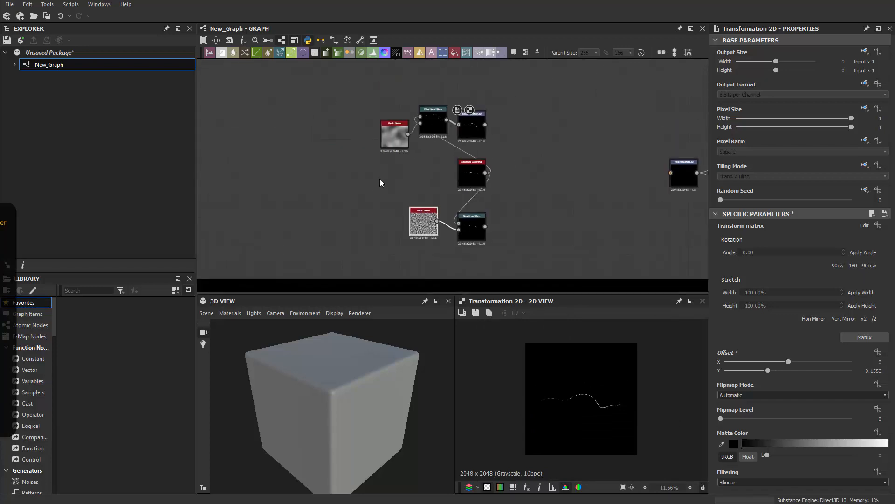
{"action": "left_click_drag", "start_coordinate": [379, 178], "coordinate": [455, 179]}
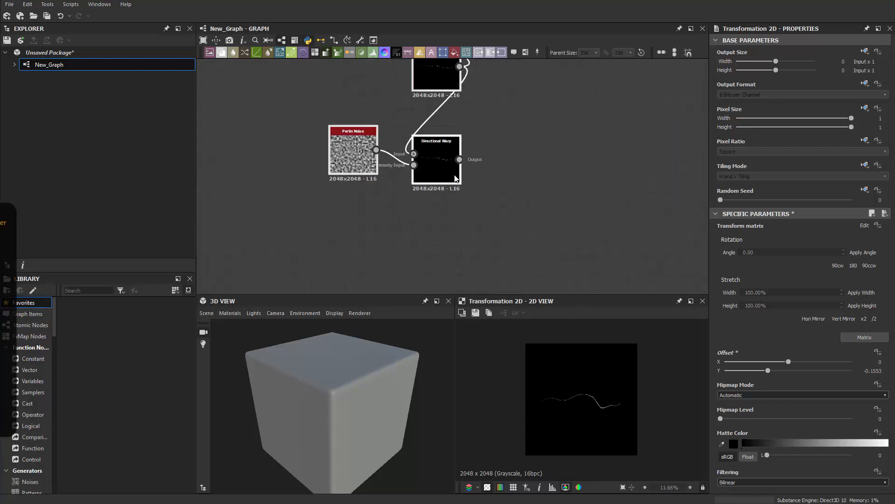
{"action": "scroll", "coordinate": [456, 179], "scroll_direction": "up", "scroll_amount": 3}
{"action": "left_click", "coordinate": [455, 163]}
Step: Add a third Directional Warp node below the previous one
{"action": "mouse_move", "coordinate": [534, 152]}
{"action": "middle_mouse_down"}
{"action": "mouse_move", "coordinate": [536, 239]}
{"action": "mouse_move", "coordinate": [544, 155]}
{"action": "middle_mouse_up"}
{"action": "key", "text": "space"}
{"action": "type", "text": "d"}
{"action": "left_click", "coordinate": [573, 306]}
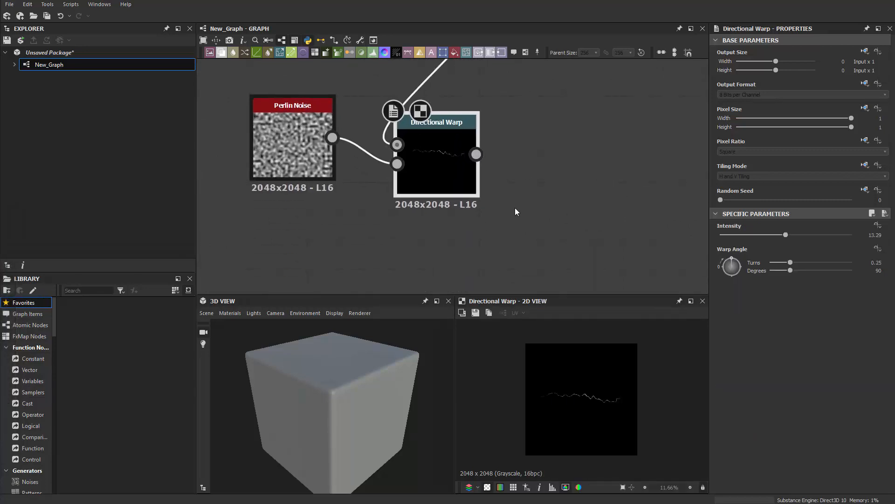
{"action": "left_click_drag", "start_coordinate": [564, 172], "coordinate": [493, 256]}
{"action": "middle_click_drag", "start_coordinate": [493, 257], "coordinate": [571, 189]}
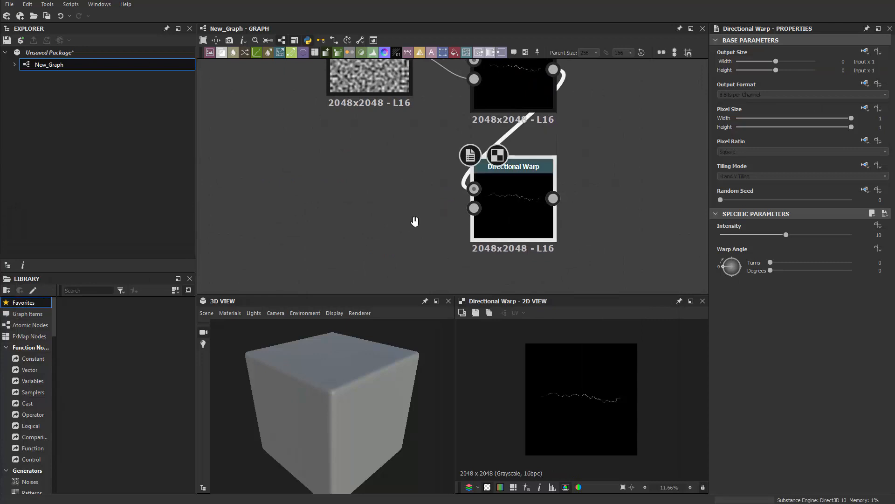
{"action": "middle_click_drag", "start_coordinate": [415, 221], "coordinate": [446, 245]}
Step: Add a Gaussian 1 node and wire it into the warp's intensity input
{"action": "key", "text": "space"}
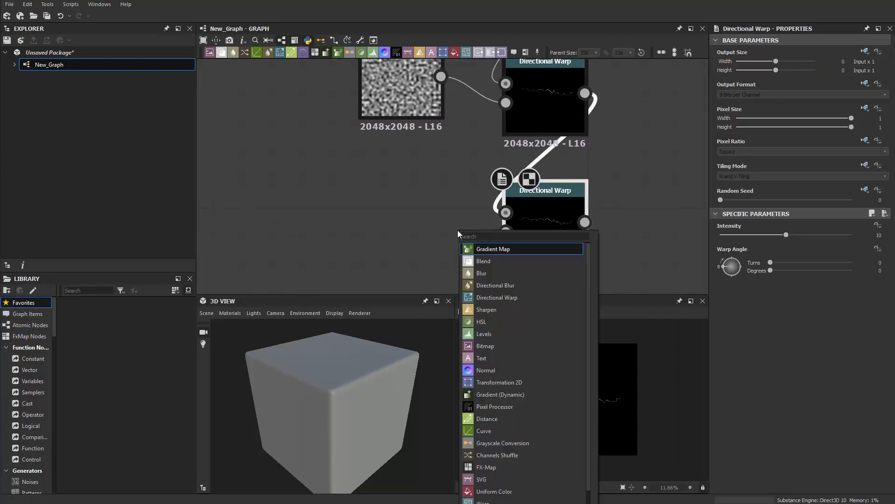
{"action": "type", "text": "sh"}
{"action": "key", "text": "BackSpace"}
{"action": "key", "text": "BackSpace"}
{"action": "type", "text": "GA"}
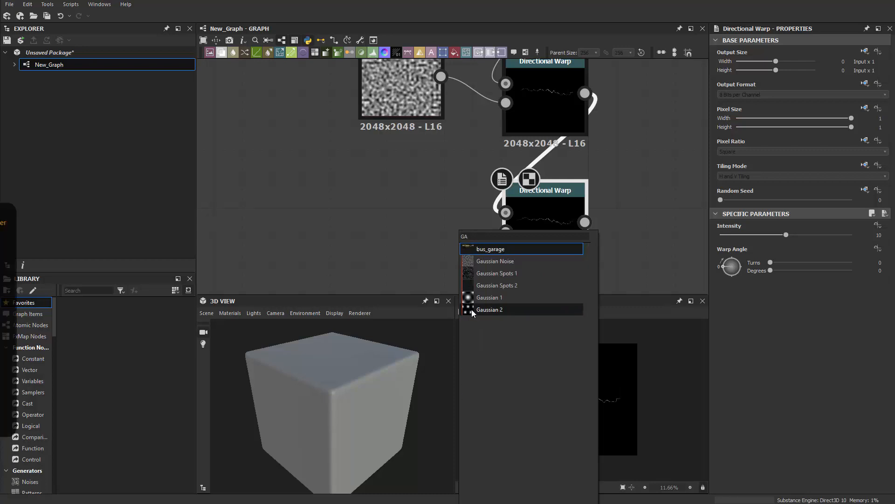
{"action": "left_click", "coordinate": [478, 297]}
{"action": "left_click_drag", "start_coordinate": [443, 216], "coordinate": [506, 232]}
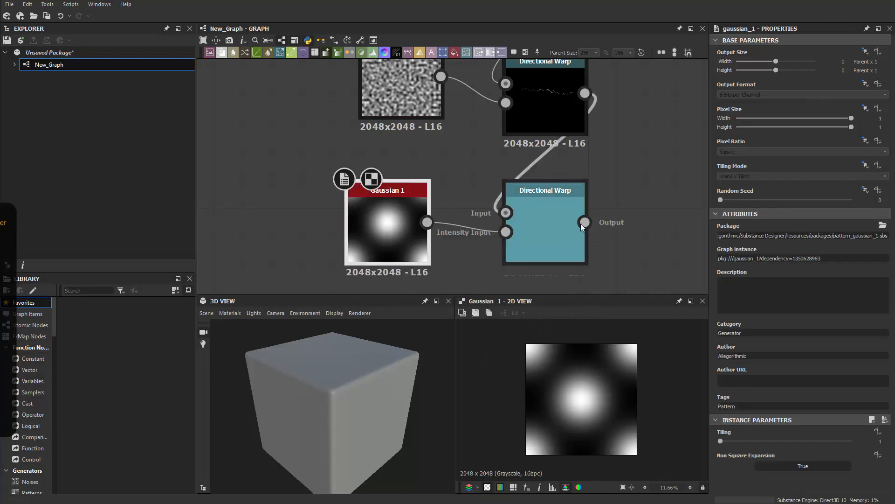
Step: Set the third warp's angle to -90° and intensity to 100, bending the scratch into an arc
{"action": "double_click", "coordinate": [517, 246]}
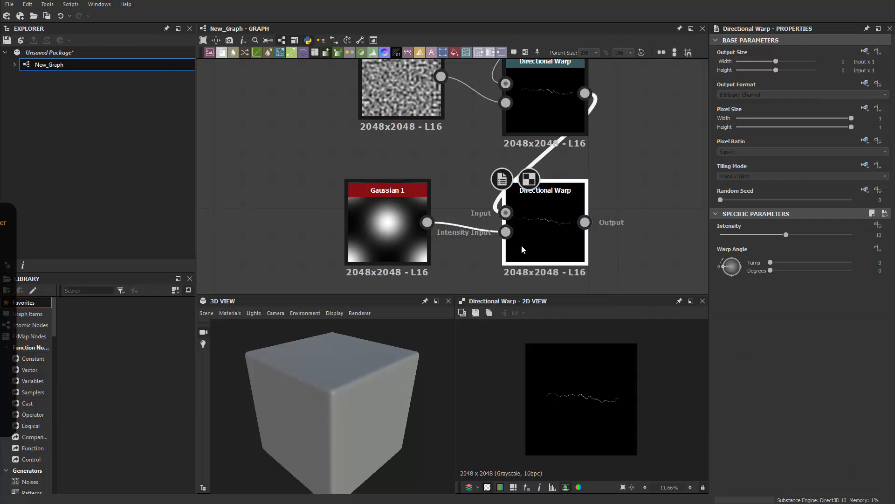
{"action": "left_click_drag", "start_coordinate": [726, 268], "coordinate": [729, 276]}
{"action": "left_click_drag", "start_coordinate": [786, 235], "coordinate": [840, 234]}
{"action": "double_click", "coordinate": [875, 235]}
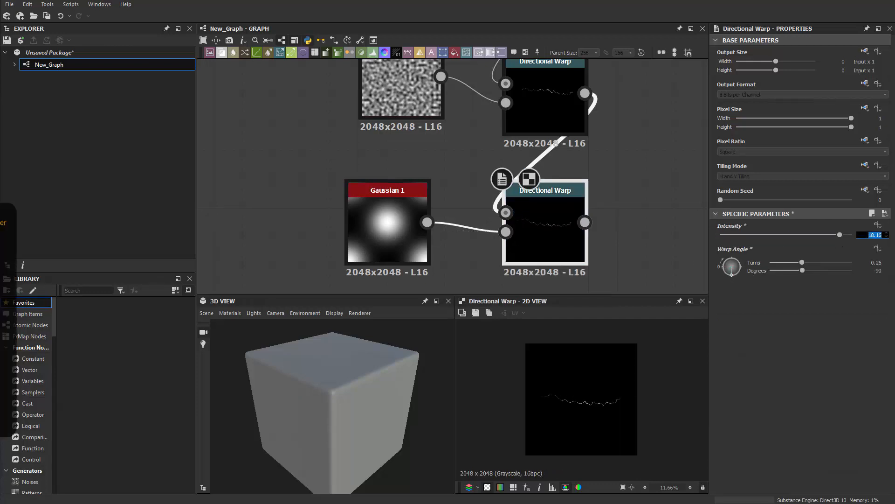
{"action": "type", "text": "100"}
{"action": "key", "text": "Return"}
{"action": "scroll", "coordinate": [534, 434], "scroll_direction": "up", "scroll_amount": 7}
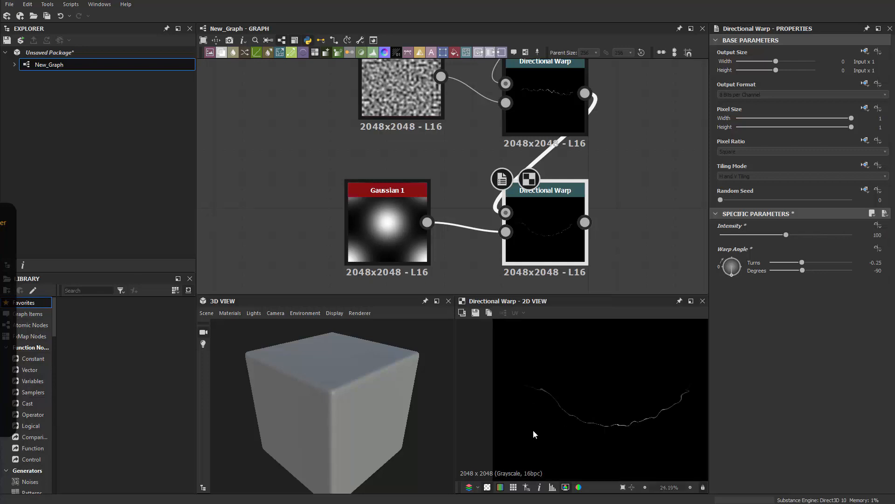
{"action": "middle_click_drag", "start_coordinate": [650, 392], "coordinate": [524, 385]}
{"action": "scroll", "coordinate": [534, 396], "scroll_direction": "down", "scroll_amount": 3}
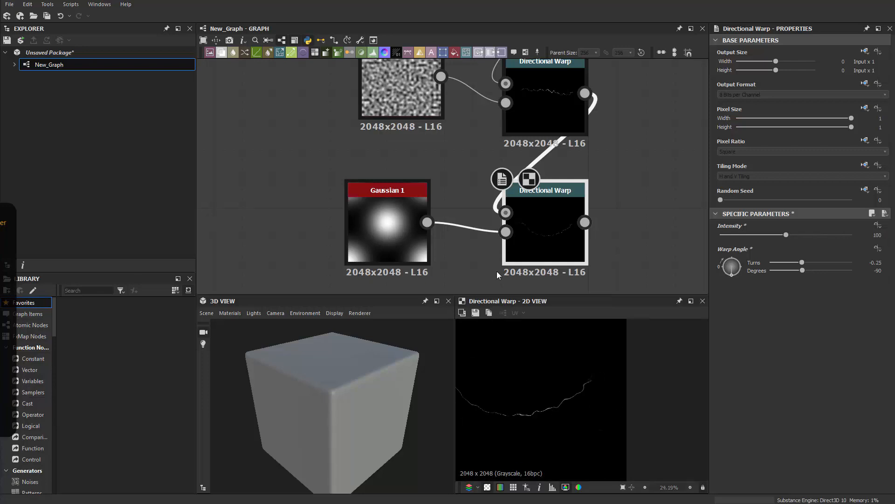
Step: Compare the Gaussian 1 output with the arced Directional Warp result in the preview
{"action": "middle_click_drag", "start_coordinate": [497, 271], "coordinate": [528, 249]}
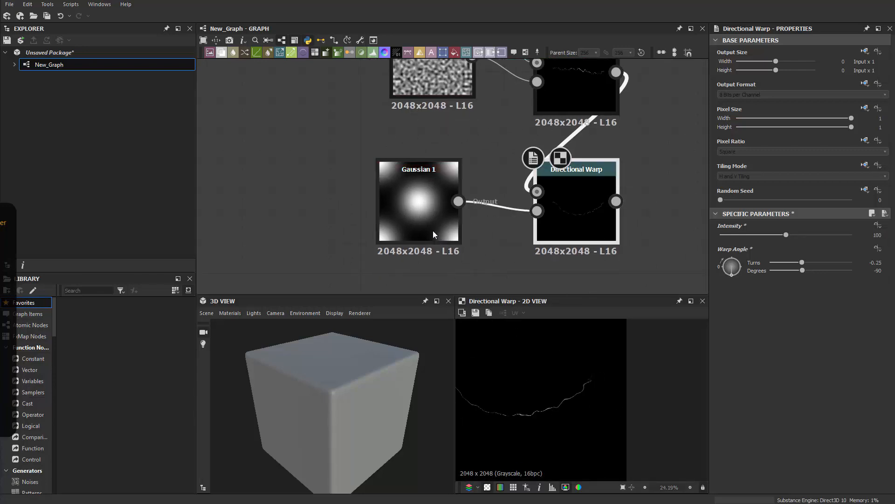
{"action": "double_click", "coordinate": [434, 232]}
{"action": "middle_click_drag", "start_coordinate": [531, 394], "coordinate": [551, 389]}
{"action": "double_click", "coordinate": [577, 221]}
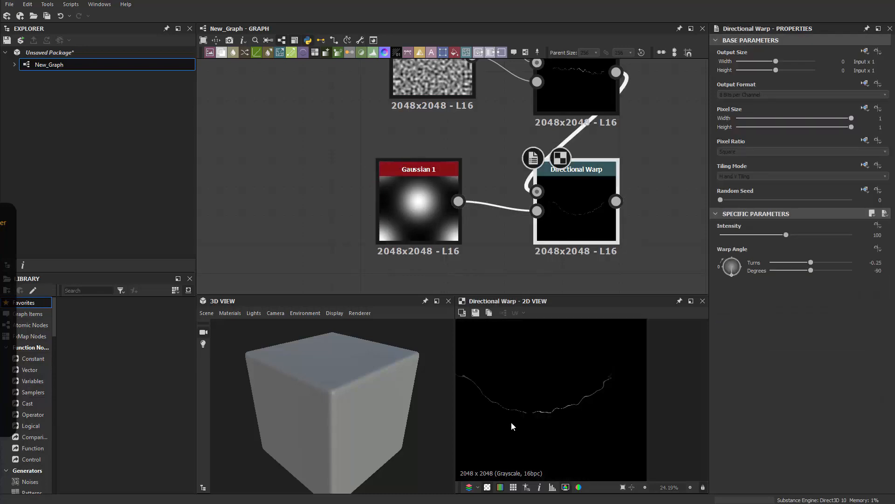
{"action": "scroll", "coordinate": [512, 422], "scroll_direction": "down", "scroll_amount": 3}
{"action": "left_click", "coordinate": [437, 232]}
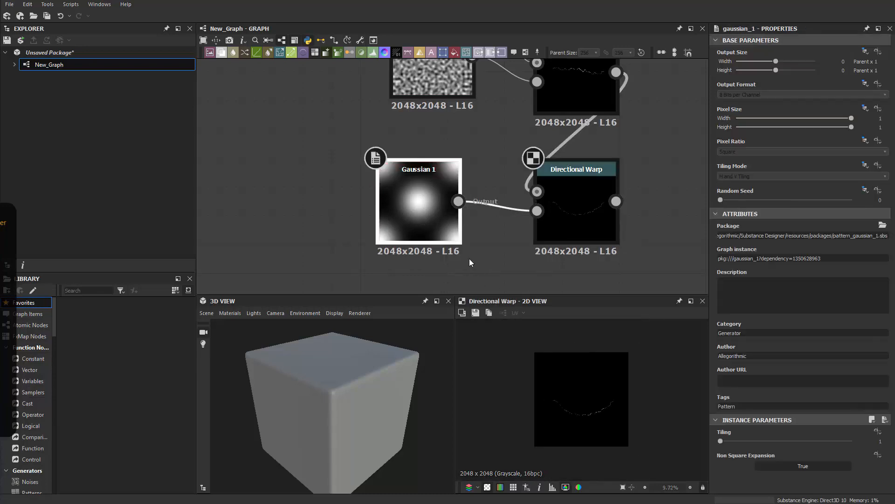
Step: Insert a Transformation 2D between Gaussian 1 and the third Directional Warp
{"action": "left_click_drag", "start_coordinate": [441, 231], "coordinate": [340, 230]}
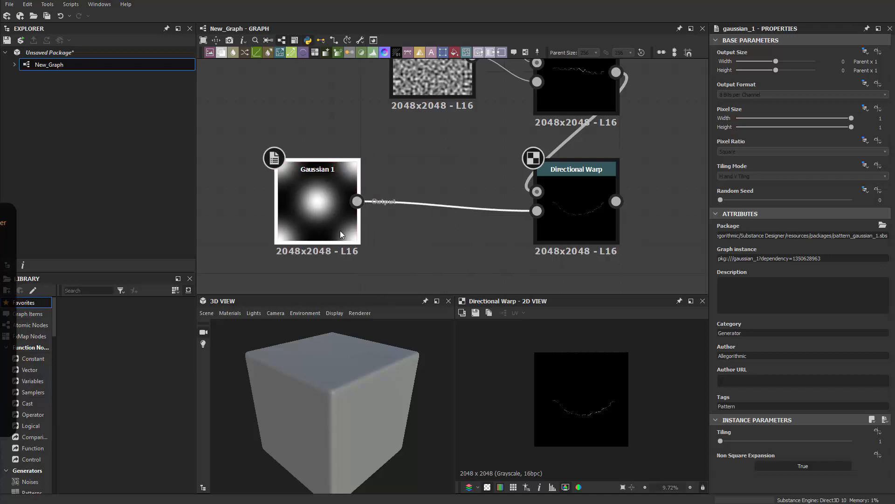
{"action": "key", "text": "space"}
{"action": "type", "text": "TR"}
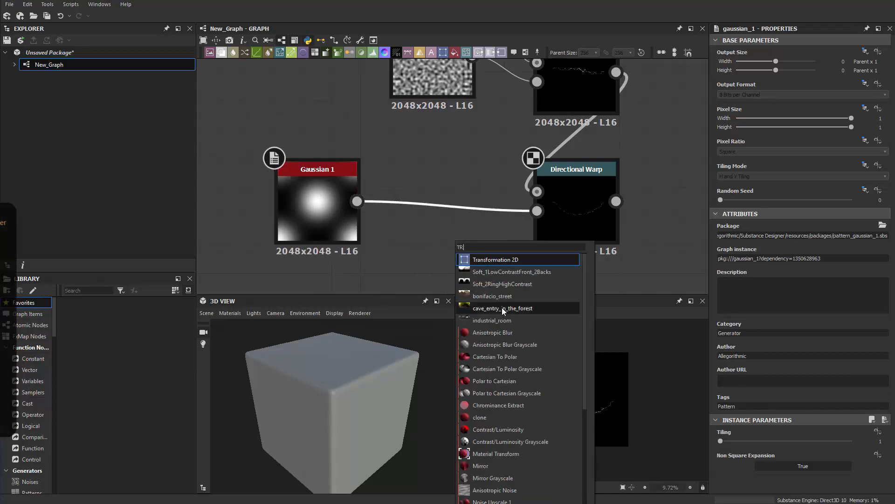
{"action": "left_click", "coordinate": [495, 260]}
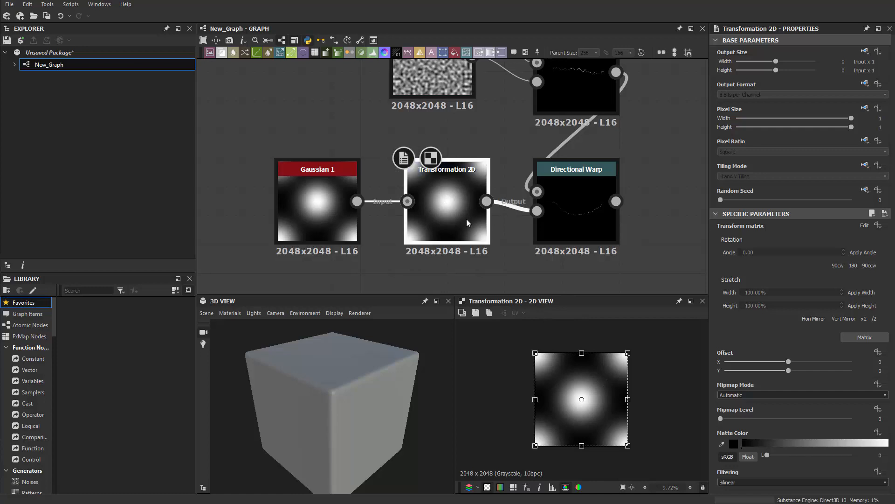
{"action": "left_click", "coordinate": [595, 203]}
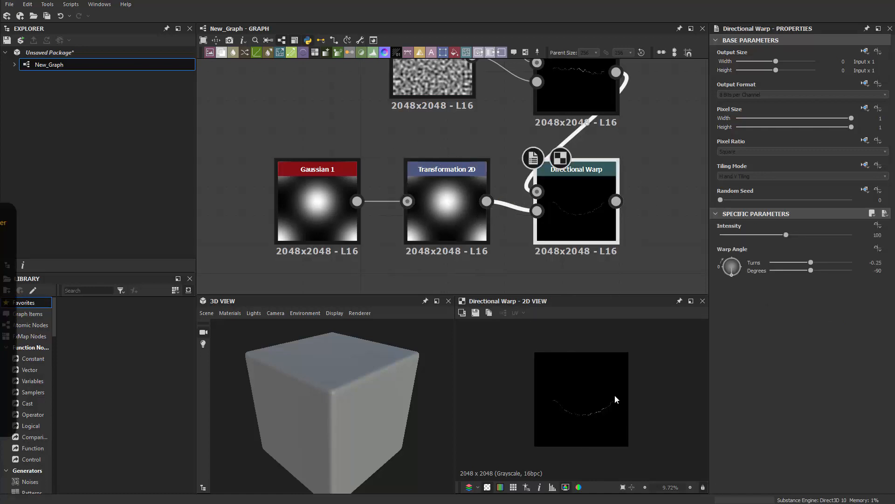
{"action": "scroll", "coordinate": [615, 394], "scroll_direction": "up", "scroll_amount": 5}
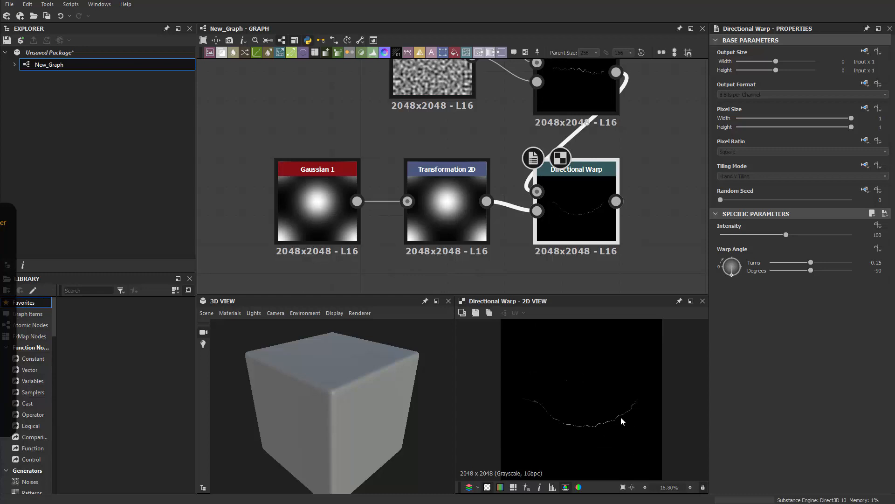
Step: Offset the Gaussian blob to X -0.1575, Y 0.5107, reshaping the scratch's bend
{"action": "left_click", "coordinate": [452, 217]}
{"action": "left_click_drag", "start_coordinate": [607, 424], "coordinate": [643, 305]}
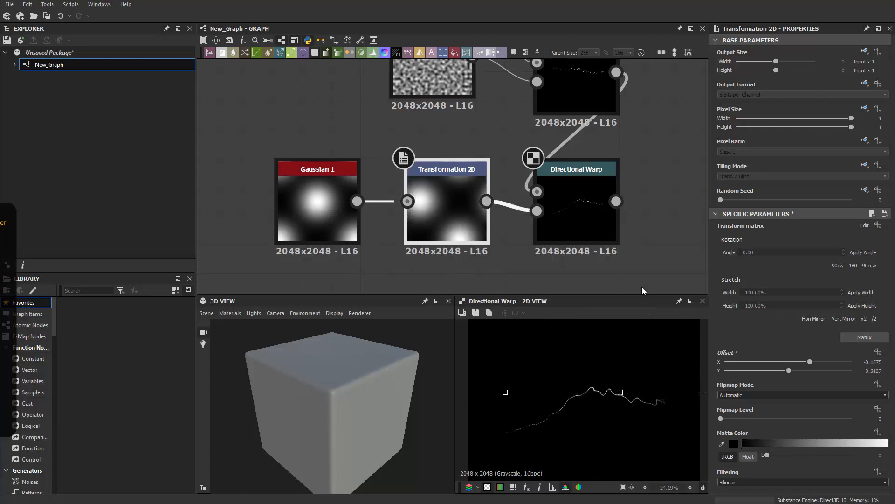
{"action": "middle_click_drag", "start_coordinate": [600, 198], "coordinate": [435, 230]}
{"action": "scroll", "coordinate": [439, 228], "scroll_direction": "down", "scroll_amount": 3}
{"action": "scroll", "coordinate": [473, 193], "scroll_direction": "up", "scroll_amount": 1}
{"action": "scroll", "coordinate": [570, 218], "scroll_direction": "down", "scroll_amount": 4}
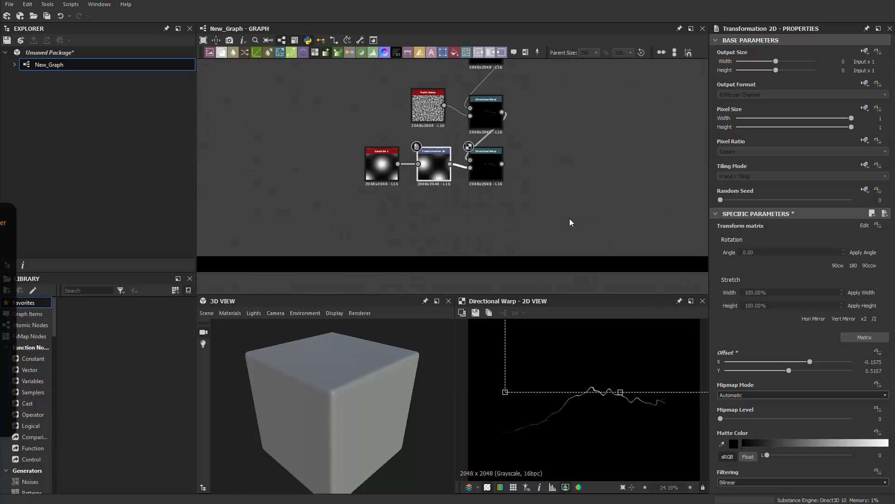
{"action": "scroll", "coordinate": [564, 350], "scroll_direction": "down", "scroll_amount": 4}
{"action": "scroll", "coordinate": [561, 172], "scroll_direction": "up", "scroll_amount": 2}
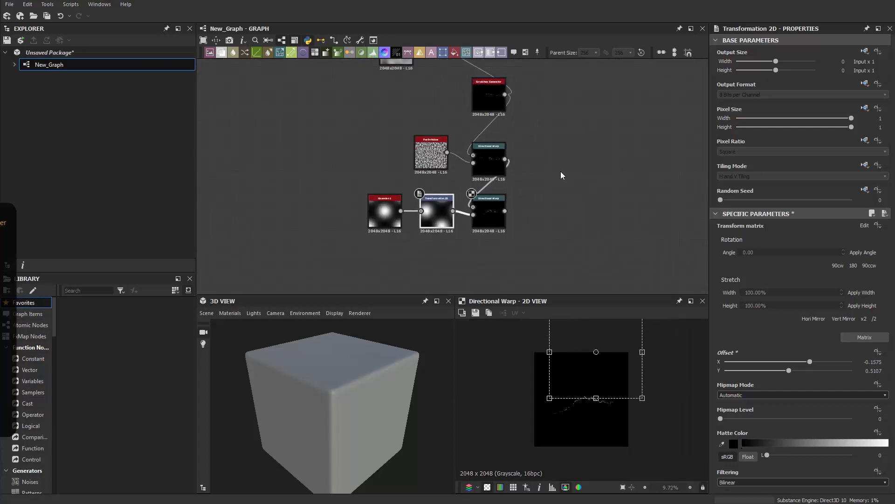
Step: Add a linked Transformation 2D after the third warp, offsetting the scratch to X 0.0205, Y -0.0007 with a slight rotation
{"action": "key", "text": "space"}
{"action": "type", "text": "TR"}
{"action": "left_click", "coordinate": [575, 198]}
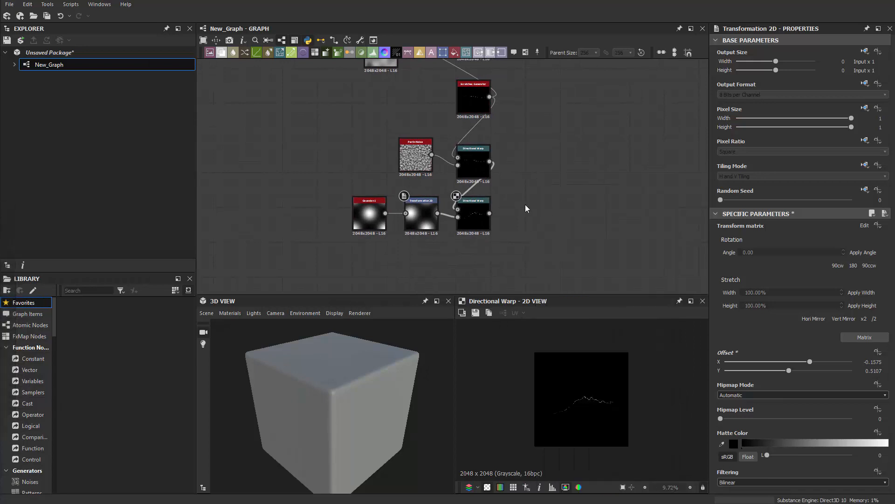
{"action": "mouse_move", "coordinate": [488, 221]}
{"action": "left_mouse_down"}
{"action": "mouse_move", "coordinate": [500, 214]}
{"action": "mouse_move", "coordinate": [487, 222]}
{"action": "left_mouse_up"}
{"action": "left_click_drag", "start_coordinate": [530, 185], "coordinate": [490, 213]}
{"action": "left_click", "coordinate": [542, 220]}
{"action": "scroll", "coordinate": [630, 415], "scroll_direction": "up", "scroll_amount": 3}
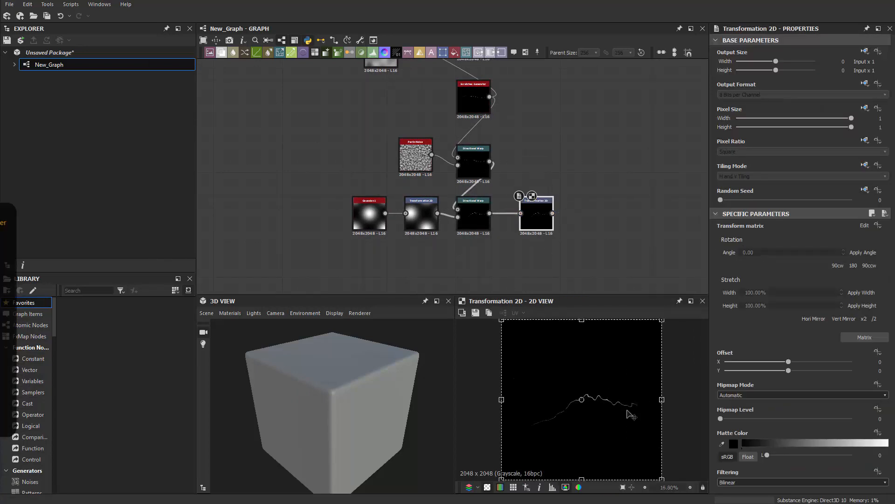
{"action": "left_click_drag", "start_coordinate": [620, 417], "coordinate": [612, 419]}
{"action": "left_click_drag", "start_coordinate": [682, 451], "coordinate": [649, 455]}
Step: Move the bottom row of four nodes left, then shift the whole ten-node network left and up
{"action": "scroll", "coordinate": [603, 436], "scroll_direction": "down", "scroll_amount": 3}
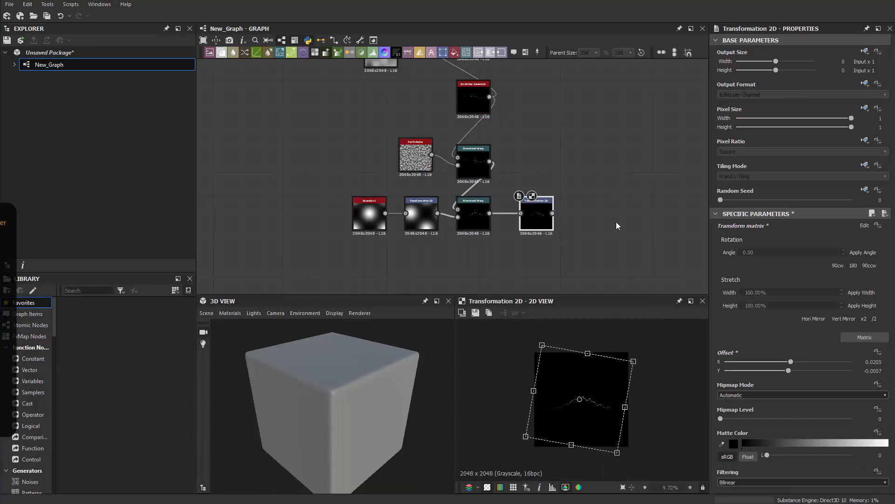
{"action": "middle_click_drag", "start_coordinate": [599, 221], "coordinate": [597, 241]}
{"action": "scroll", "coordinate": [597, 242], "scroll_direction": "down", "scroll_amount": 1}
{"action": "left_click_drag", "start_coordinate": [618, 248], "coordinate": [402, 277]}
{"action": "left_click_drag", "start_coordinate": [456, 247], "coordinate": [404, 262]}
{"action": "scroll", "coordinate": [390, 150], "scroll_direction": "down", "scroll_amount": 2}
{"action": "scroll", "coordinate": [396, 130], "scroll_direction": "up", "scroll_amount": 2}
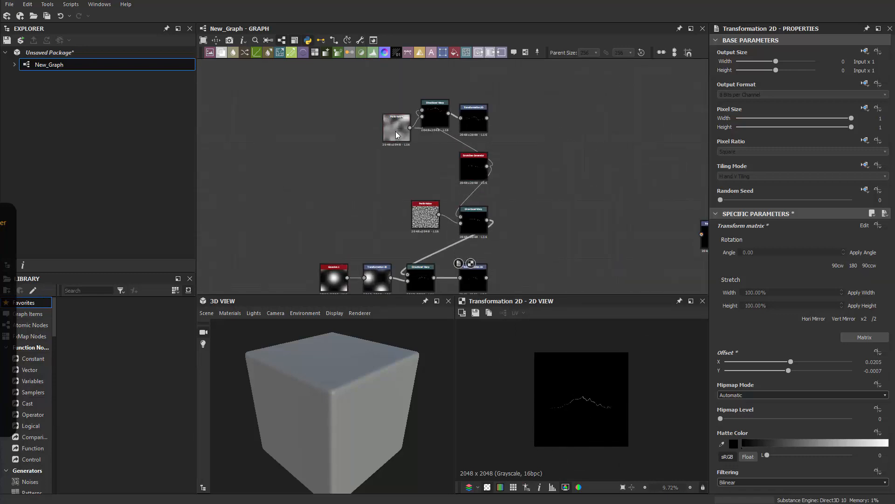
{"action": "left_click_drag", "start_coordinate": [302, 107], "coordinate": [361, 242]}
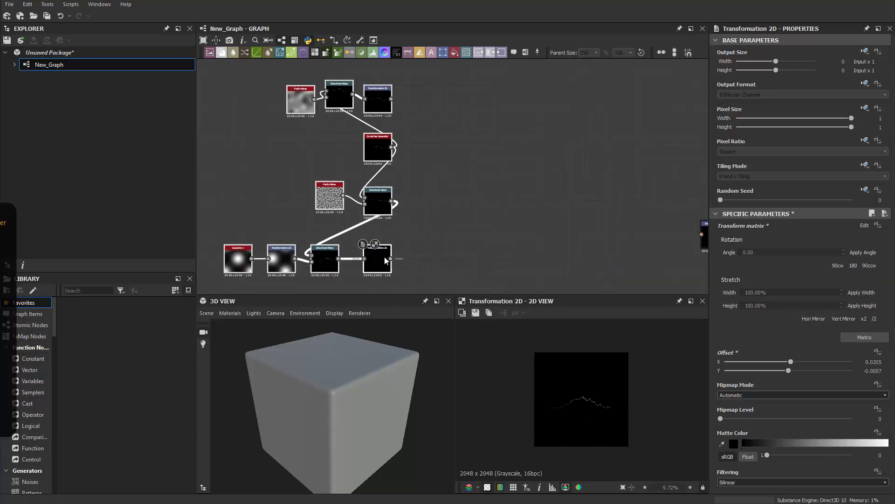
{"action": "left_click", "coordinate": [471, 168]}
{"action": "middle_click_drag", "start_coordinate": [482, 162], "coordinate": [499, 167]}
{"action": "scroll", "coordinate": [497, 169], "scroll_direction": "up", "scroll_amount": 1}
{"action": "left_click_drag", "start_coordinate": [326, 91], "coordinate": [325, 98]}
Step: Add a Splatter Circular node through the 'Spla' node search and place it below the warp chain
{"action": "left_click", "coordinate": [485, 153]}
{"action": "key", "text": "space"}
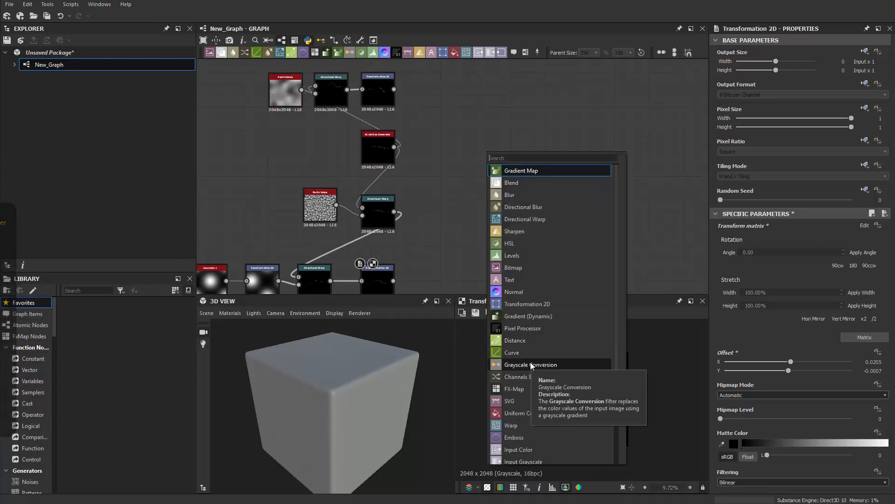
{"action": "type", "text": "SPA"}
{"action": "key", "text": "BackSpace"}
{"action": "key", "text": "BackSpace"}
{"action": "key", "text": "Caps_Lock"}
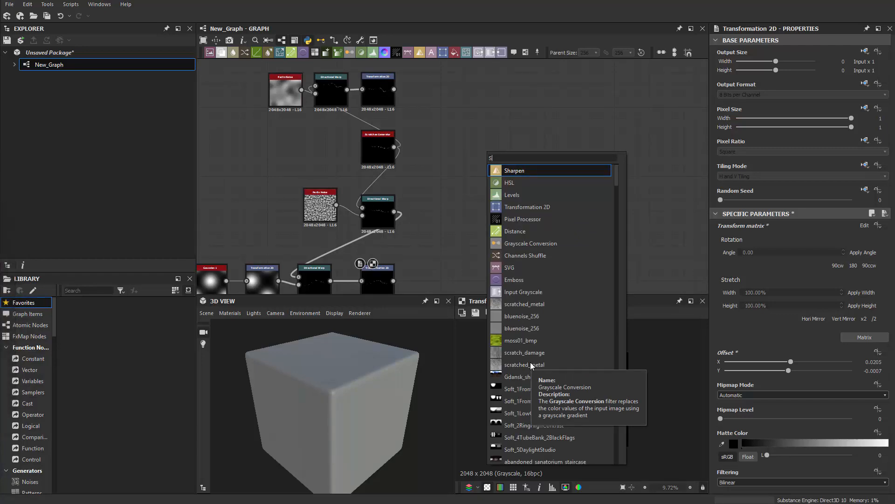
{"action": "type", "text": "pla"}
{"action": "key", "text": "Return"}
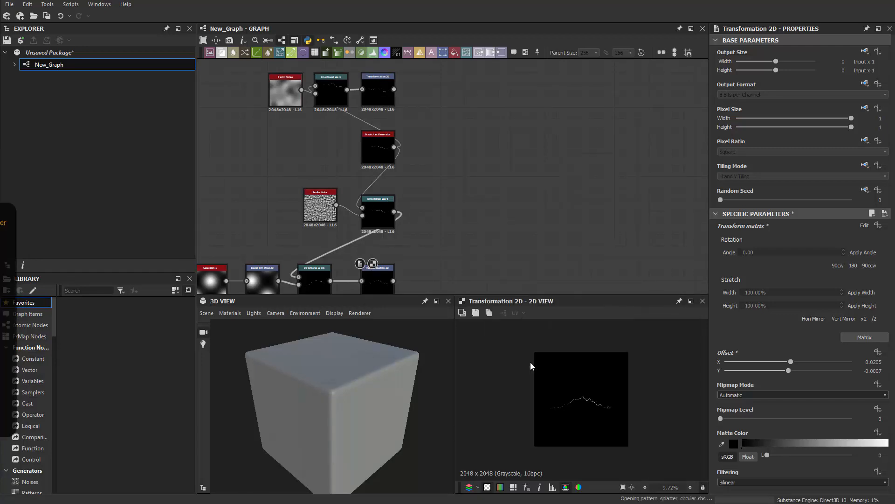
{"action": "scroll", "coordinate": [495, 211], "scroll_direction": "up", "scroll_amount": 4}
{"action": "left_click_drag", "start_coordinate": [468, 93], "coordinate": [490, 201]}
{"action": "scroll", "coordinate": [401, 175], "scroll_direction": "down", "scroll_amount": 3}
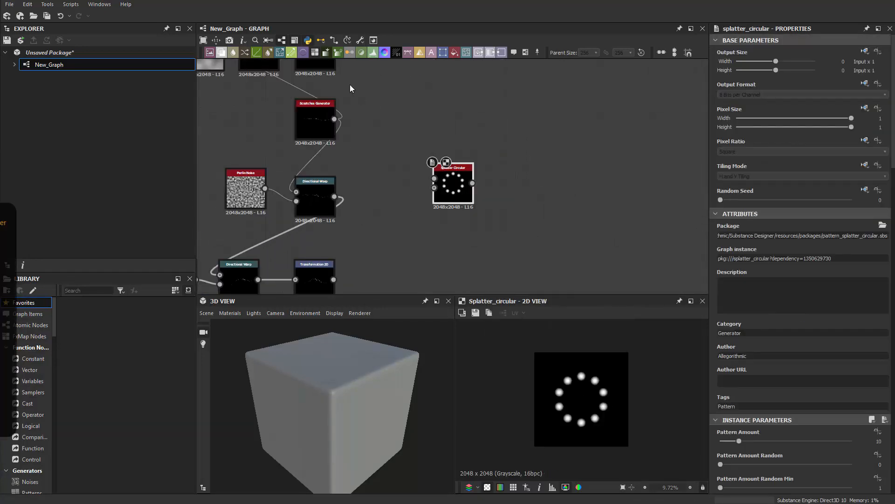
{"action": "scroll", "coordinate": [451, 165], "scroll_direction": "up", "scroll_amount": 5}
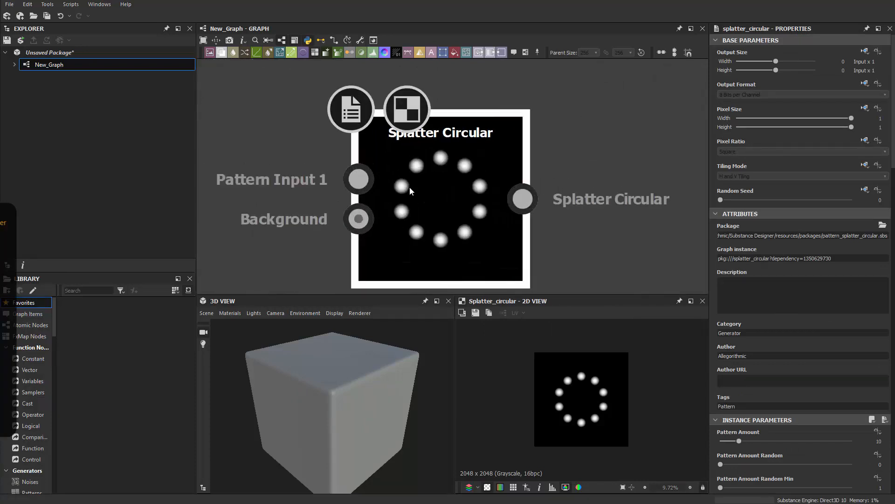
{"action": "scroll", "coordinate": [289, 175], "scroll_direction": "down", "scroll_amount": 5}
Step: Set the Splatter Circular Pattern to Image Input with Pattern Input Number 4
{"action": "middle_click_drag", "start_coordinate": [352, 140], "coordinate": [479, 128]}
{"action": "scroll", "coordinate": [410, 112], "scroll_direction": "down", "scroll_amount": 2}
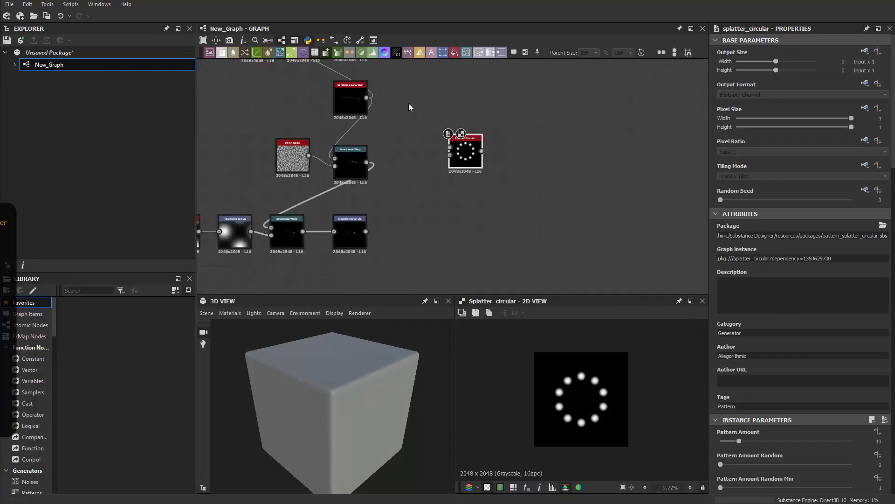
{"action": "middle_click_drag", "start_coordinate": [410, 62], "coordinate": [412, 88]}
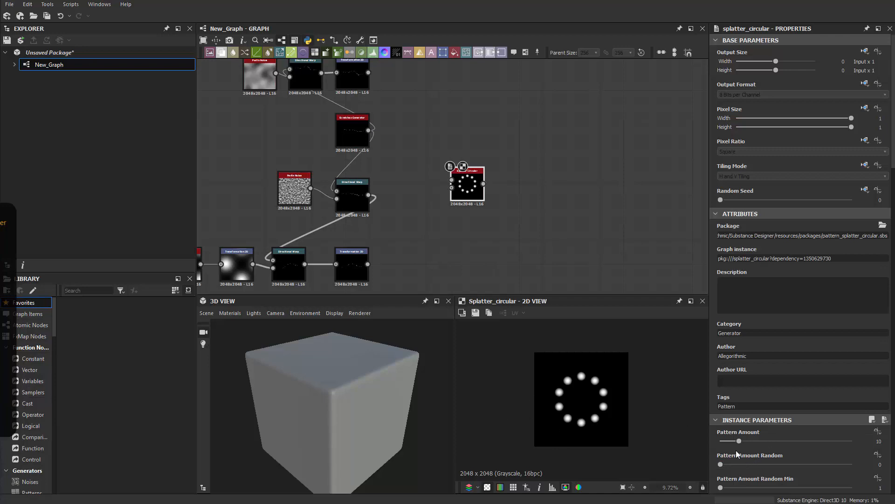
{"action": "scroll", "coordinate": [751, 451], "scroll_direction": "down", "scroll_amount": 4}
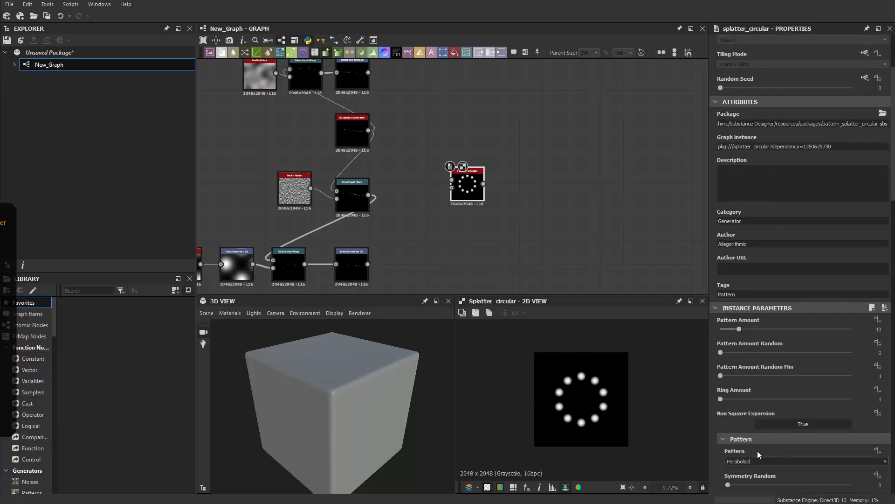
{"action": "left_click", "coordinate": [743, 461]}
{"action": "left_click", "coordinate": [752, 471]}
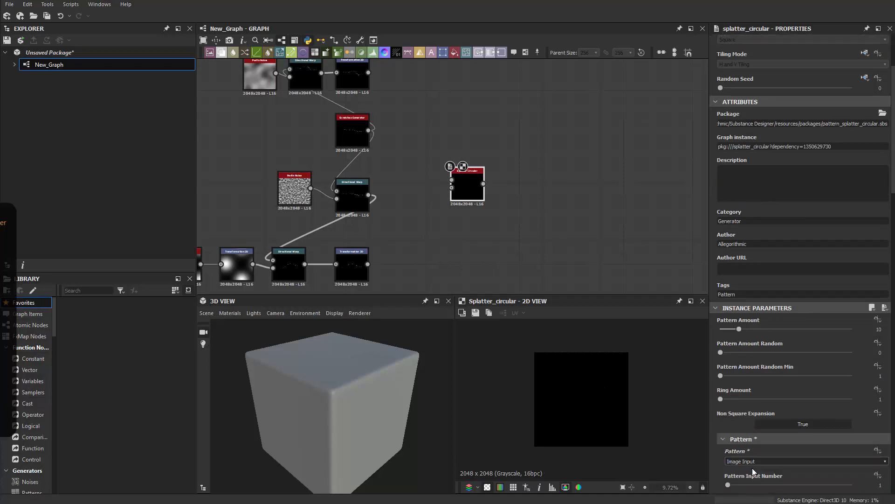
{"action": "double_click", "coordinate": [878, 486]}
{"action": "type", "text": "4"}
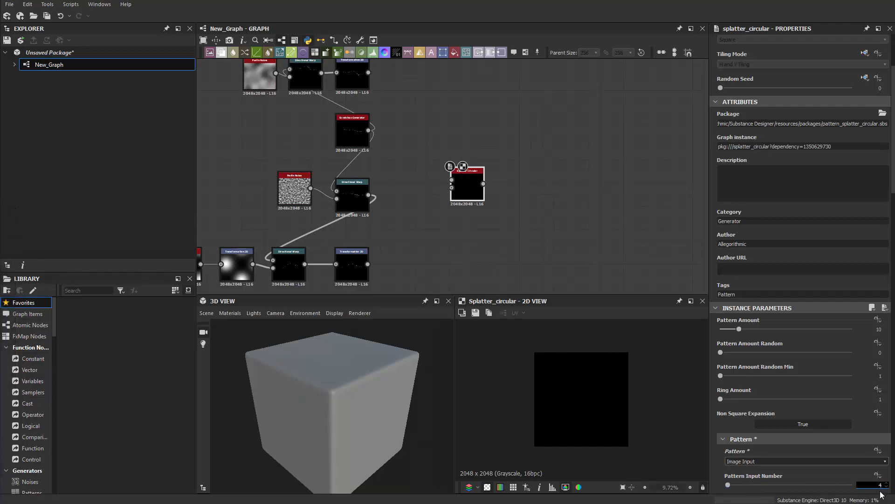
{"action": "key", "text": "Return"}
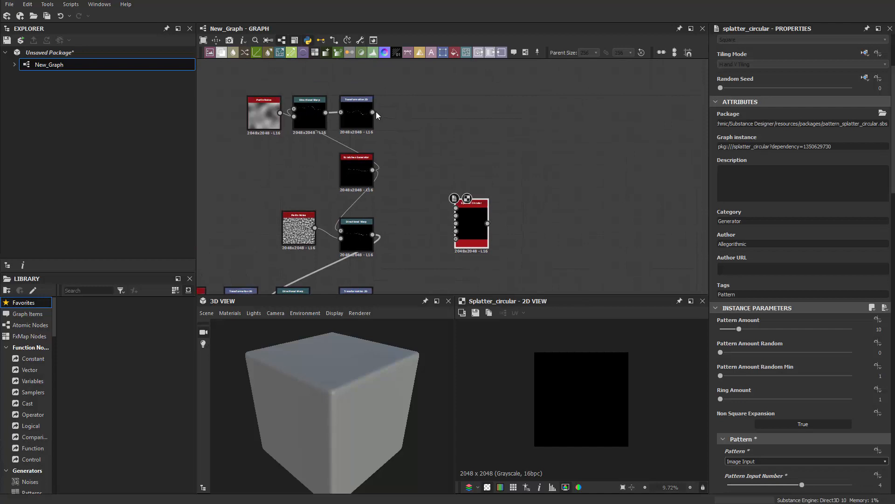
Step: Connect the Transformation 2D and Directional Warp outputs to the Splatter Circular pattern inputs and frame the node
{"action": "left_click_drag", "start_coordinate": [450, 204], "coordinate": [459, 212]}
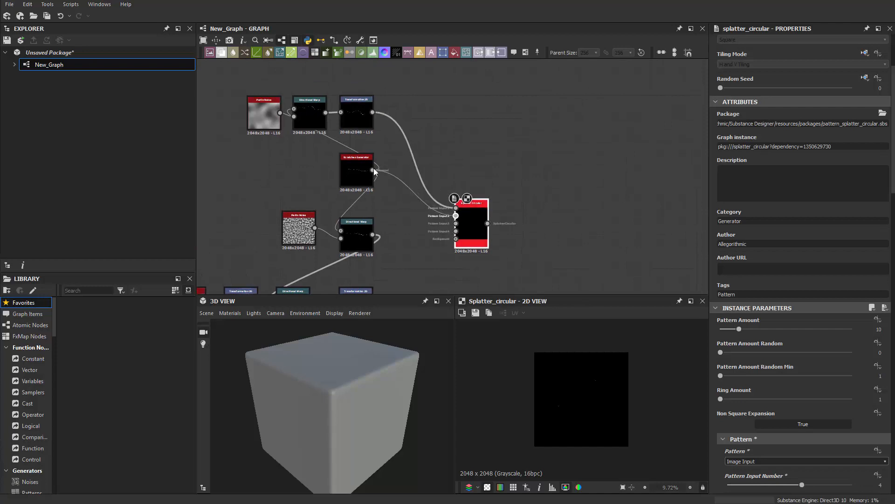
{"action": "scroll", "coordinate": [411, 224], "scroll_direction": "up", "scroll_amount": 3}
{"action": "left_click_drag", "start_coordinate": [331, 222], "coordinate": [504, 215]}
{"action": "scroll", "coordinate": [394, 273], "scroll_direction": "down", "scroll_amount": 5}
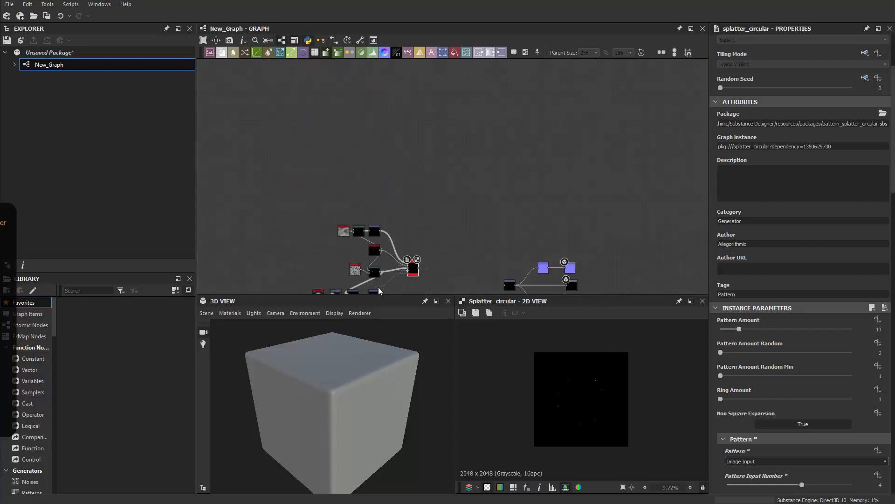
{"action": "key", "text": "f"}
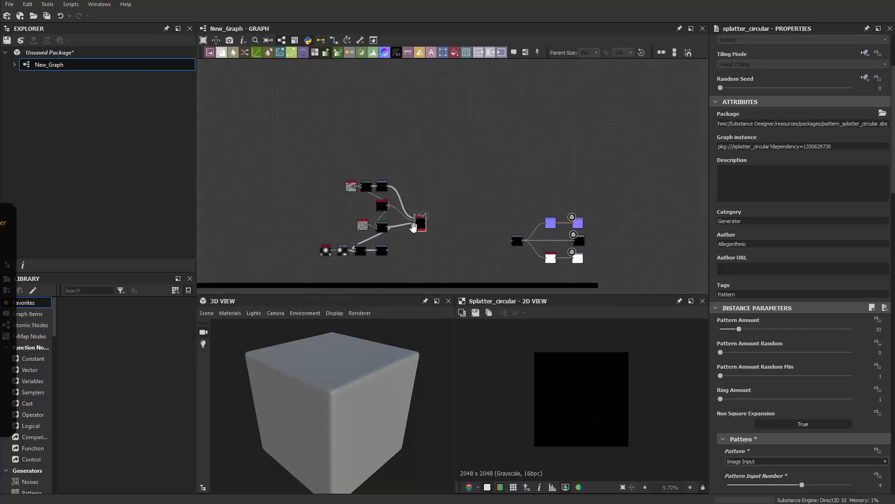
{"action": "scroll", "coordinate": [558, 412], "scroll_direction": "up", "scroll_amount": 6}
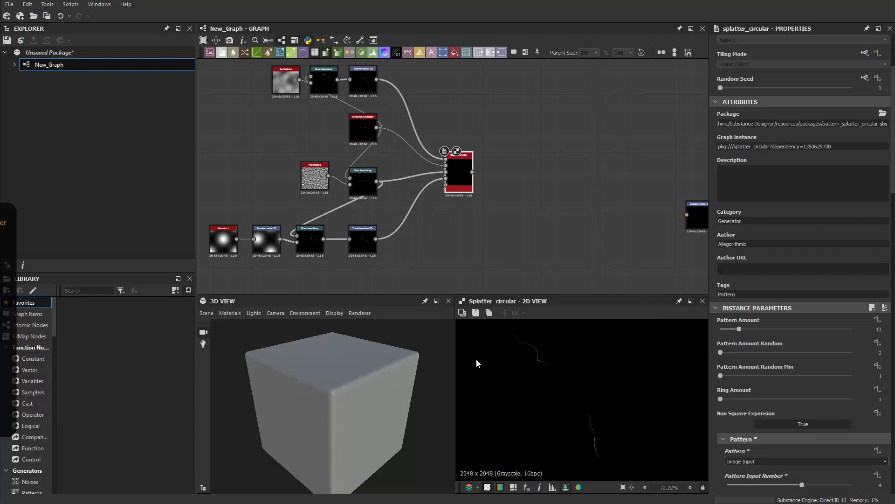
{"action": "scroll", "coordinate": [520, 411], "scroll_direction": "down", "scroll_amount": 3}
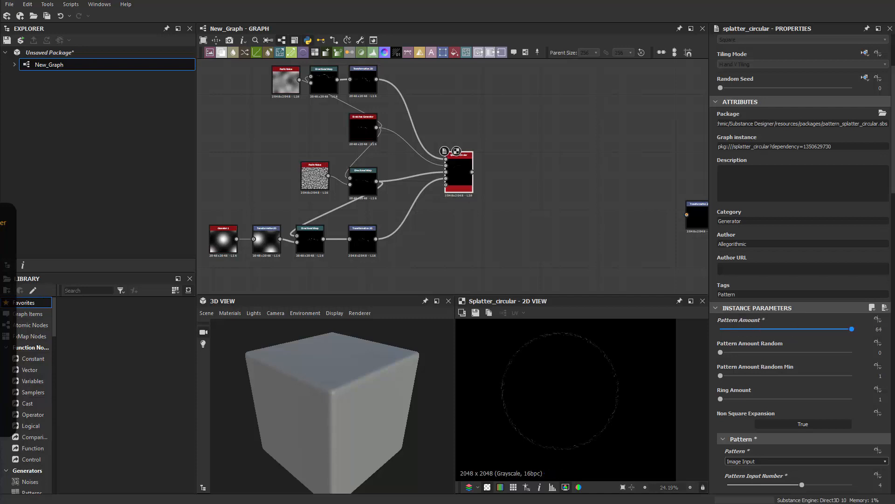
Step: Raise the Splatter Circular pattern Scale to 2
{"action": "scroll", "coordinate": [578, 421], "scroll_direction": "up", "scroll_amount": 5}
{"action": "scroll", "coordinate": [776, 400], "scroll_direction": "down", "scroll_amount": 3}
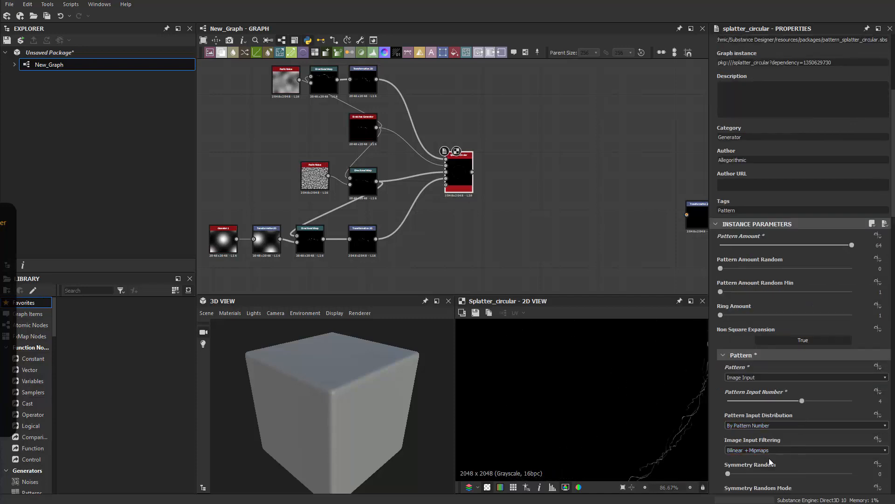
{"action": "scroll", "coordinate": [769, 458], "scroll_direction": "down", "scroll_amount": 11}
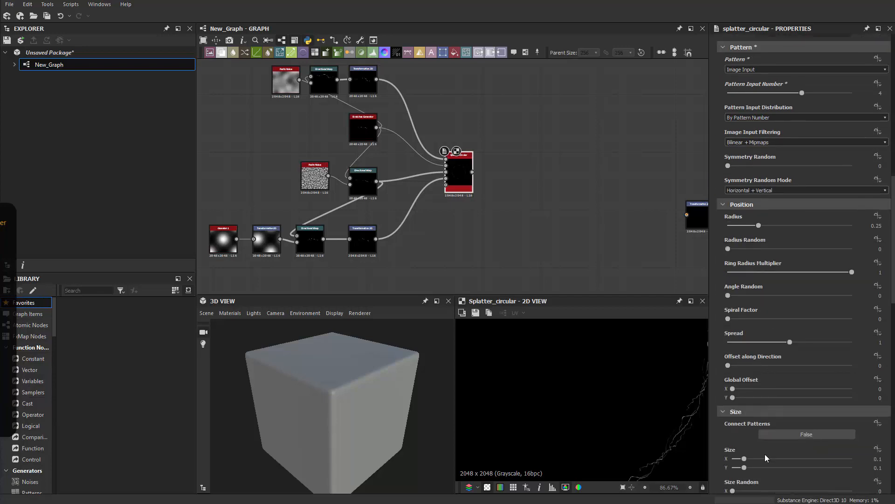
{"action": "scroll", "coordinate": [765, 454], "scroll_direction": "down", "scroll_amount": 3}
{"action": "left_click_drag", "start_coordinate": [792, 442], "coordinate": [889, 436]}
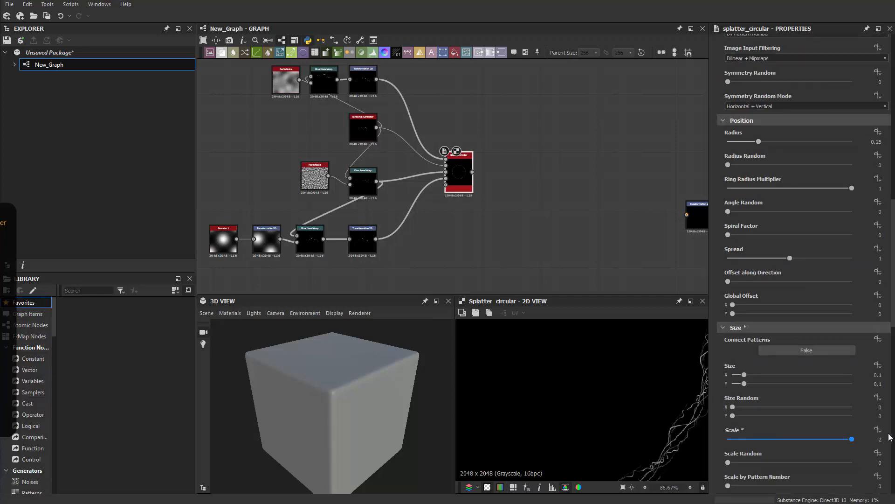
Step: Set Pattern Rotation to 0.25 turns (90°) and Pattern Rotation Random to 1
{"action": "scroll", "coordinate": [616, 417], "scroll_direction": "down", "scroll_amount": 3}
{"action": "scroll", "coordinate": [623, 412], "scroll_direction": "up", "scroll_amount": 2}
{"action": "scroll", "coordinate": [737, 438], "scroll_direction": "down", "scroll_amount": 2}
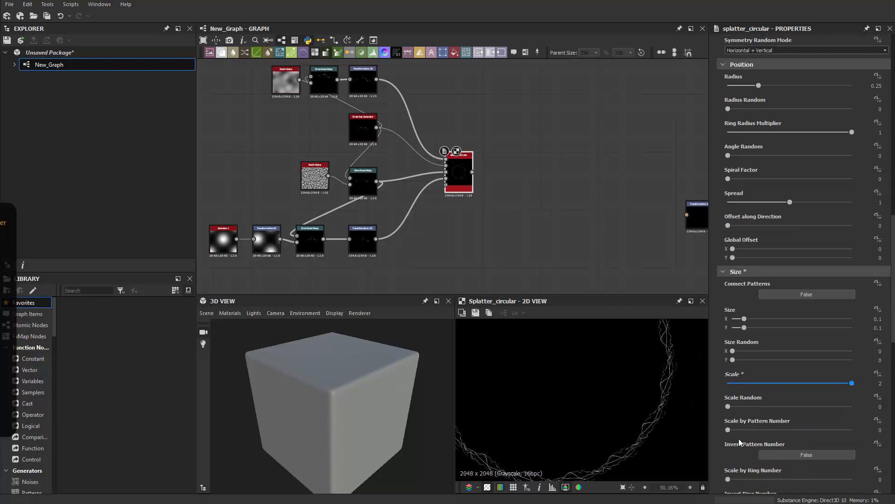
{"action": "scroll", "coordinate": [738, 440], "scroll_direction": "down", "scroll_amount": 3}
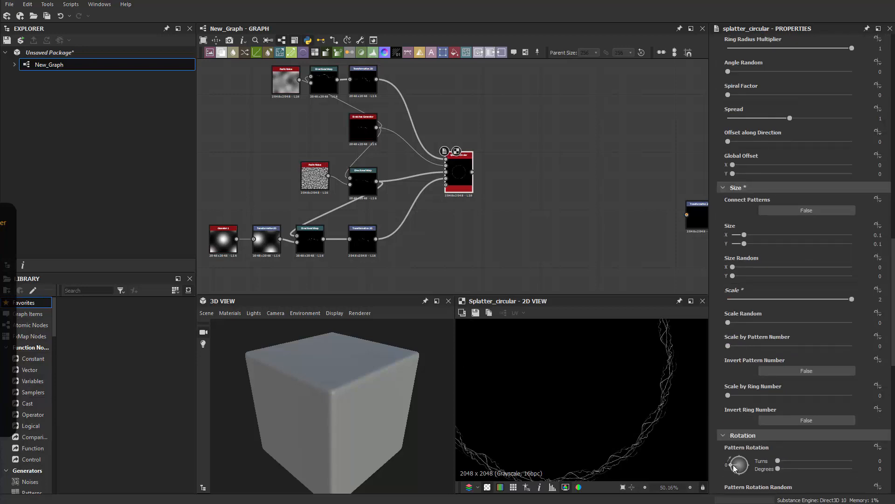
{"action": "left_click_drag", "start_coordinate": [734, 465], "coordinate": [738, 457]}
{"action": "scroll", "coordinate": [549, 401], "scroll_direction": "down", "scroll_amount": 3}
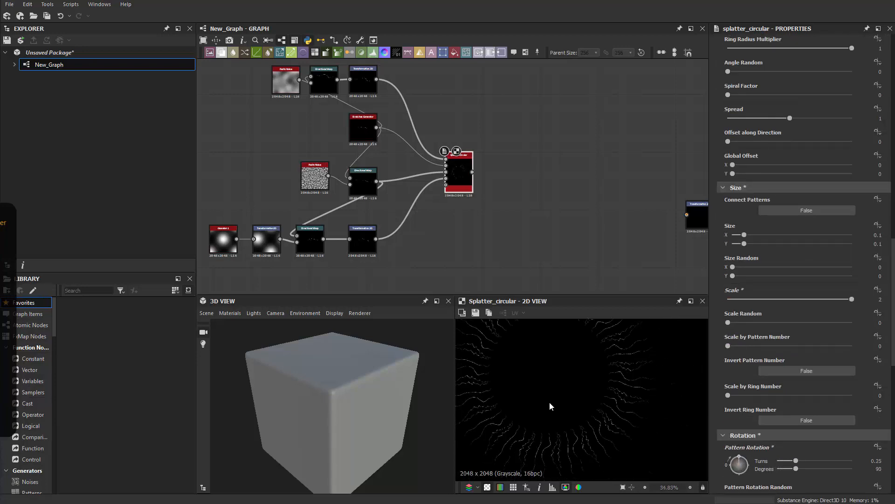
{"action": "scroll", "coordinate": [486, 386], "scroll_direction": "up", "scroll_amount": 3}
{"action": "middle_click_drag", "start_coordinate": [624, 375], "coordinate": [576, 374]}
{"action": "scroll", "coordinate": [769, 449], "scroll_direction": "down", "scroll_amount": 2}
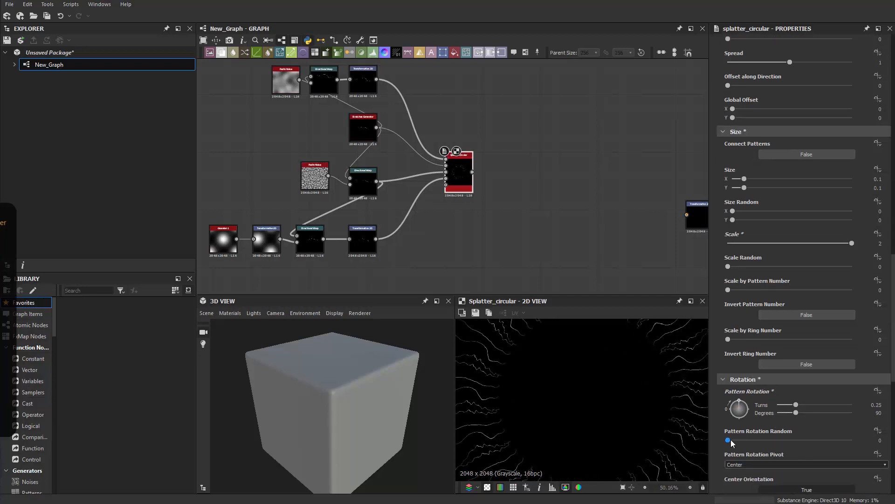
{"action": "left_click_drag", "start_coordinate": [730, 439], "coordinate": [880, 443]}
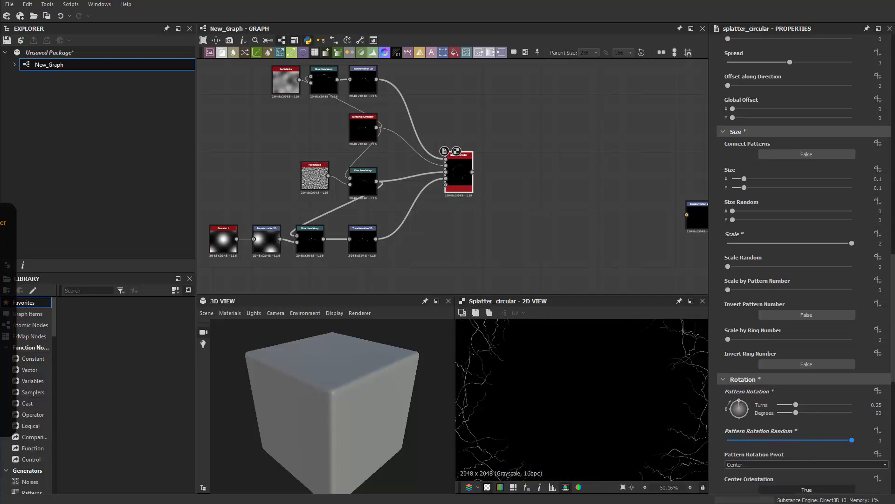
{"action": "middle_click_drag", "start_coordinate": [592, 411], "coordinate": [641, 322]}
{"action": "scroll", "coordinate": [586, 411], "scroll_direction": "up", "scroll_amount": 3}
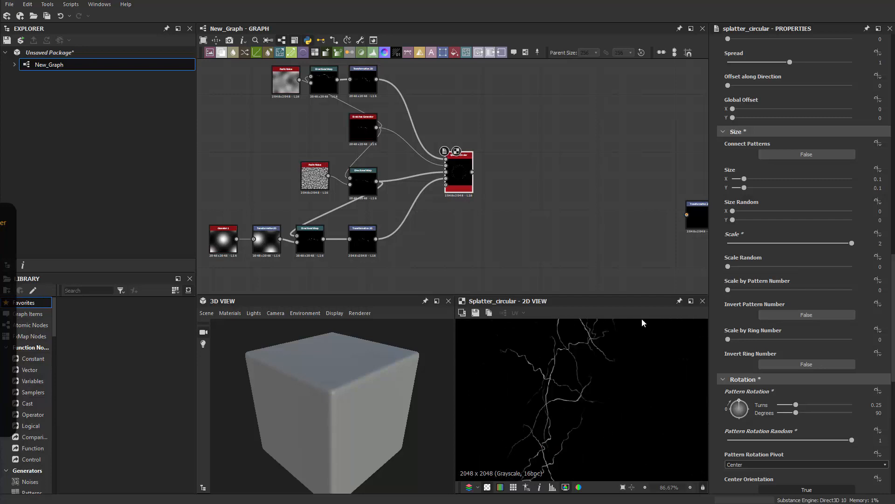
Step: Adjust pattern scale to 4, scale random to about 0.67, then scale to about 5.48
{"action": "middle_click_drag", "start_coordinate": [558, 416], "coordinate": [541, 371]}
{"action": "scroll", "coordinate": [541, 371], "scroll_direction": "down", "scroll_amount": 6}
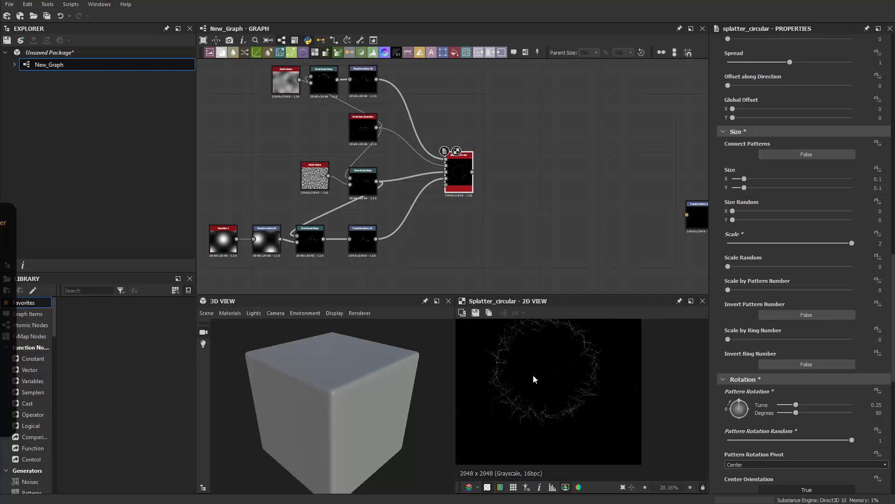
{"action": "scroll", "coordinate": [822, 332], "scroll_direction": "up", "scroll_amount": 5}
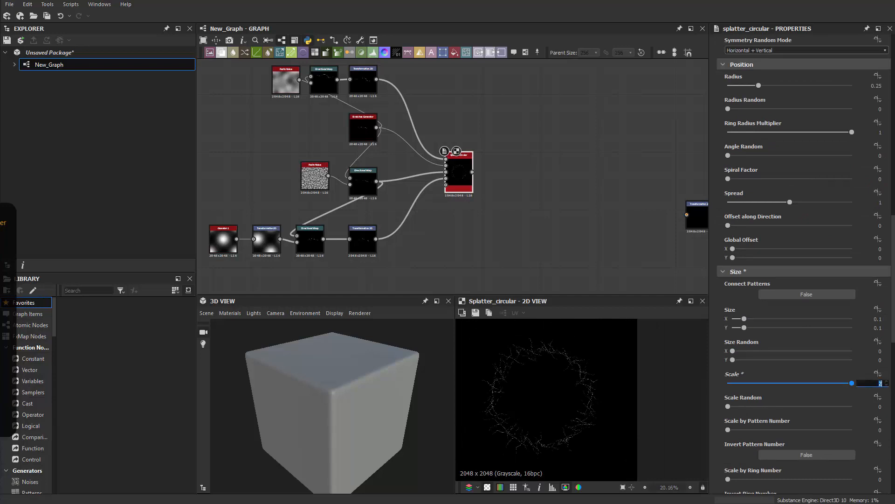
{"action": "type", "text": "4"}
{"action": "key", "text": "Return"}
{"action": "scroll", "coordinate": [569, 416], "scroll_direction": "up", "scroll_amount": 2}
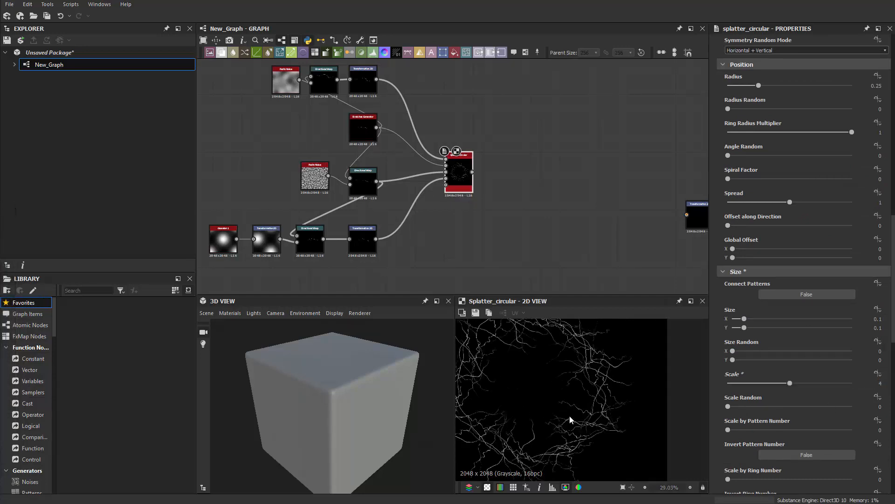
{"action": "scroll", "coordinate": [570, 416], "scroll_direction": "up", "scroll_amount": 1}
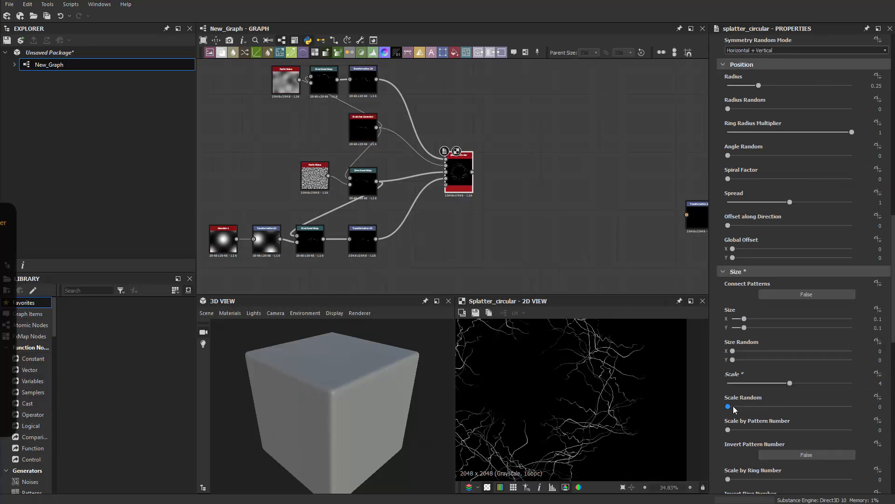
{"action": "left_click_drag", "start_coordinate": [728, 405], "coordinate": [811, 406]}
{"action": "scroll", "coordinate": [599, 396], "scroll_direction": "up", "scroll_amount": 2}
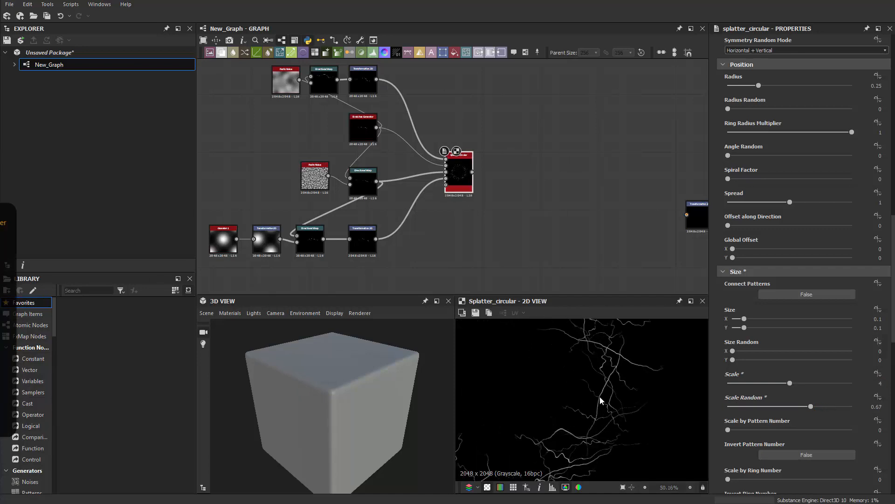
{"action": "scroll", "coordinate": [600, 397], "scroll_direction": "down", "scroll_amount": 4}
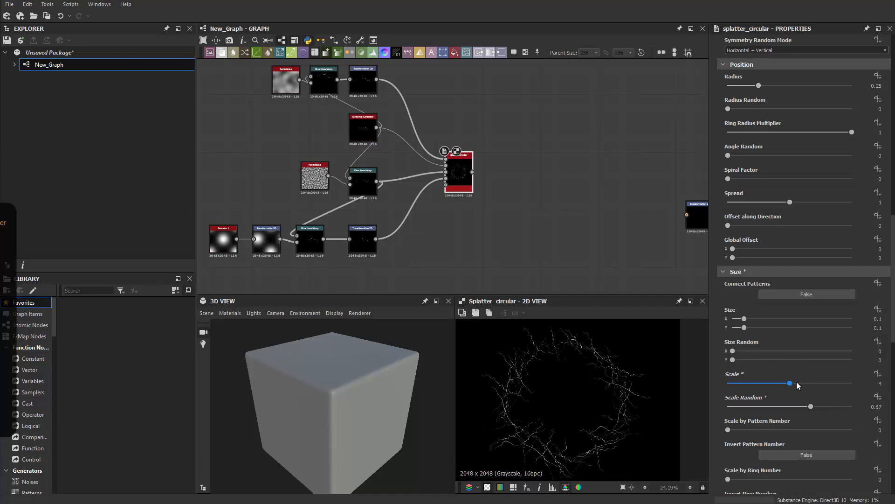
{"action": "left_click_drag", "start_coordinate": [790, 384], "coordinate": [814, 387]}
Step: Widen the splatter ring Radius to 0.33 and inspect it in the preview
{"action": "scroll", "coordinate": [580, 396], "scroll_direction": "down", "scroll_amount": 3}
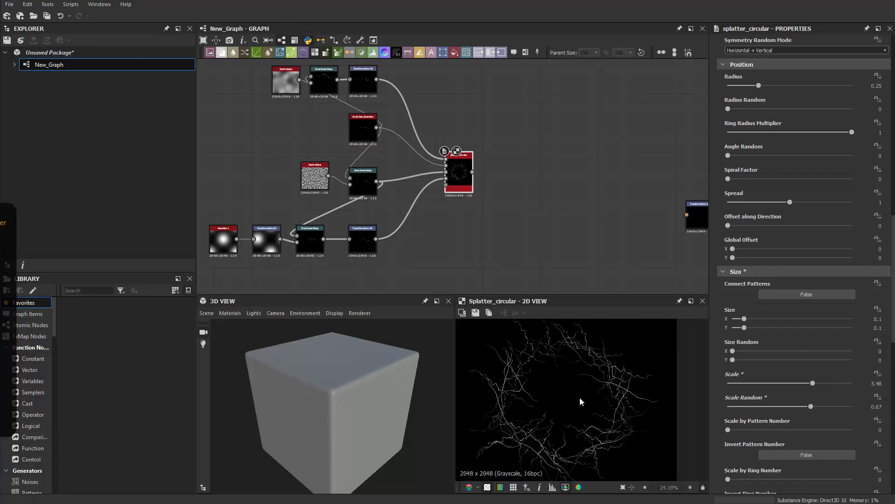
{"action": "scroll", "coordinate": [748, 357], "scroll_direction": "down", "scroll_amount": 5}
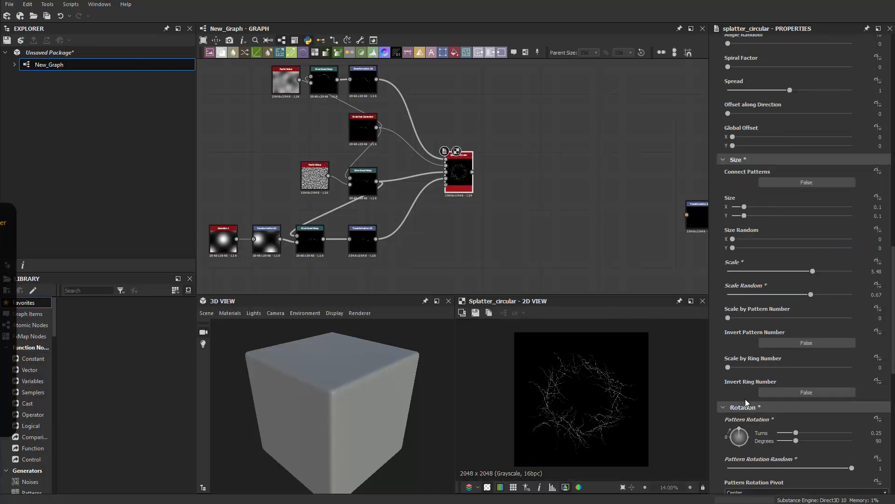
{"action": "scroll", "coordinate": [749, 438], "scroll_direction": "down", "scroll_amount": 5}
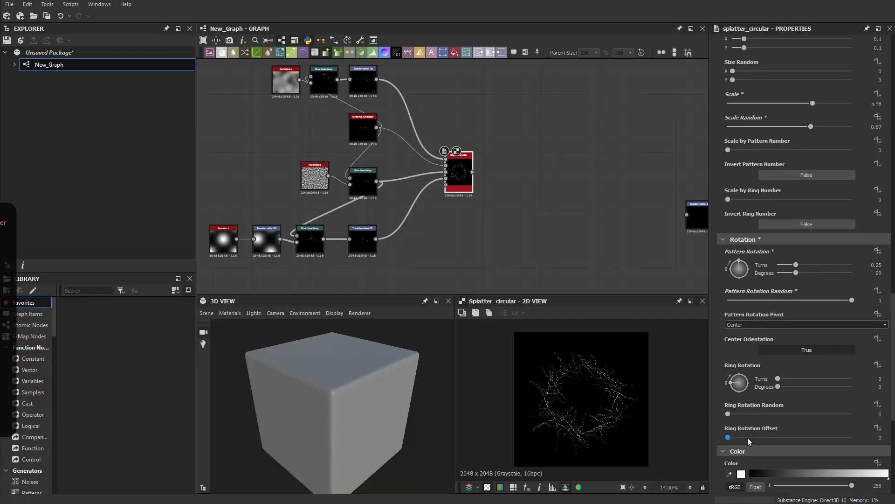
{"action": "scroll", "coordinate": [743, 403], "scroll_direction": "up", "scroll_amount": 4}
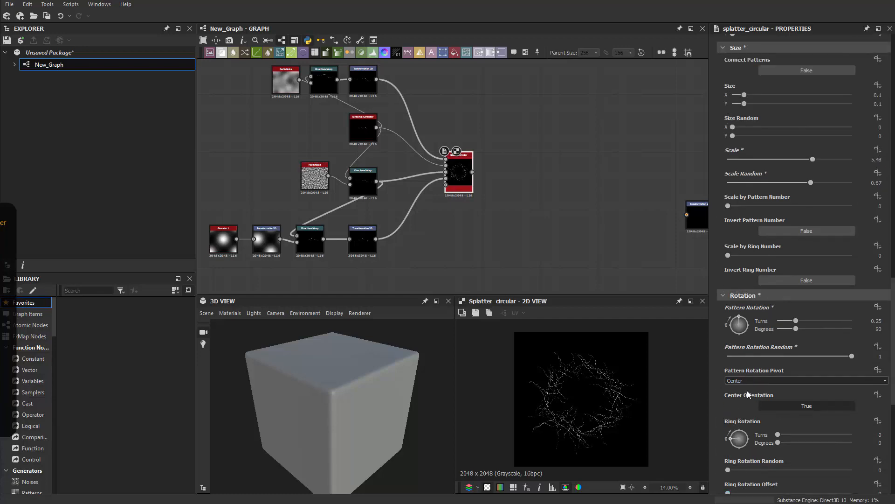
{"action": "scroll", "coordinate": [748, 391], "scroll_direction": "up", "scroll_amount": 8}
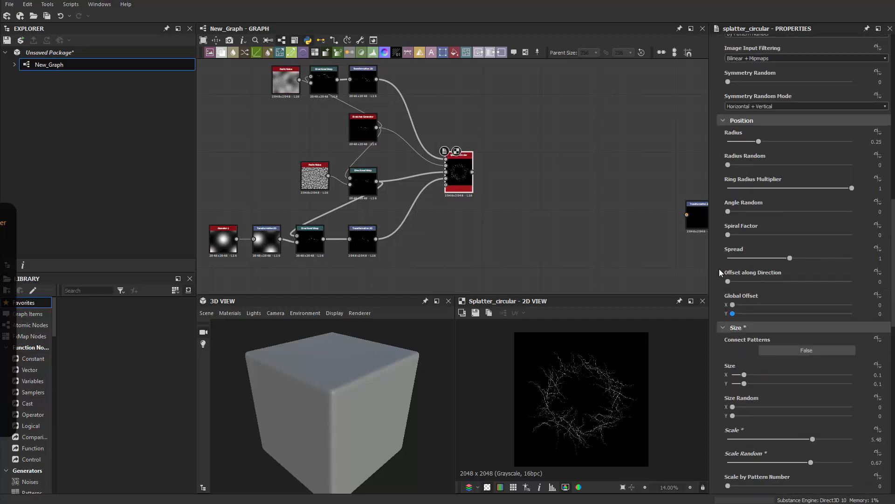
{"action": "mouse_move", "coordinate": [760, 198]}
{"action": "left_mouse_down"}
{"action": "mouse_move", "coordinate": [799, 197]}
{"action": "mouse_move", "coordinate": [770, 205]}
{"action": "left_mouse_up"}
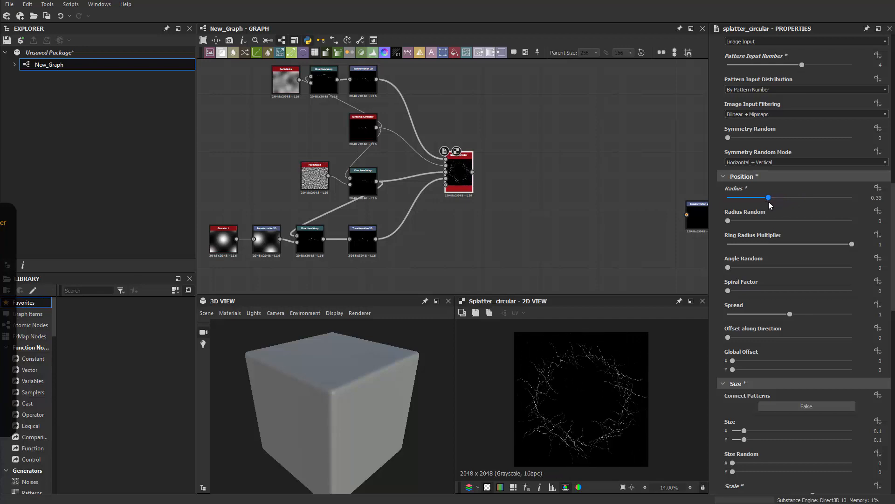
{"action": "scroll", "coordinate": [599, 404], "scroll_direction": "up", "scroll_amount": 8}
{"action": "middle_click_drag", "start_coordinate": [587, 416], "coordinate": [469, 473]}
{"action": "scroll", "coordinate": [592, 383], "scroll_direction": "down", "scroll_amount": 8}
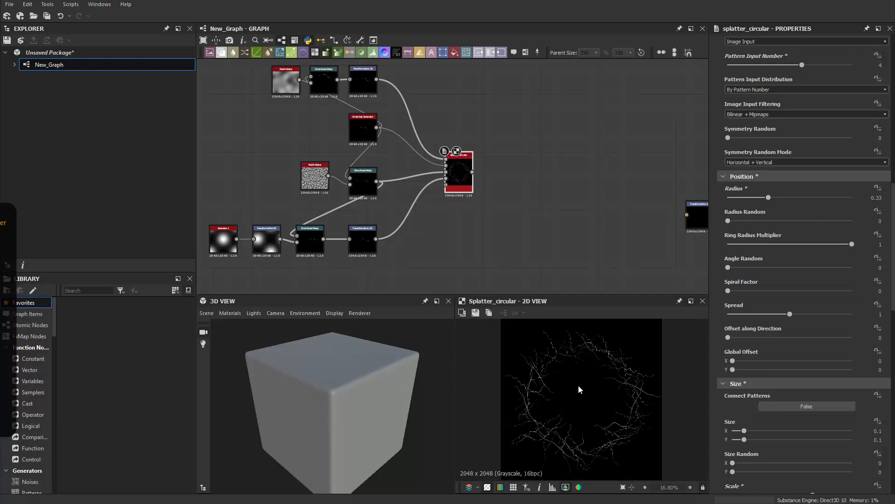
{"action": "scroll", "coordinate": [593, 252], "scroll_direction": "down", "scroll_amount": 3}
Step: Move the crack-building node group aside, then reveal Unreal's Content folder in File Explorer
{"action": "left_click_drag", "start_coordinate": [564, 154], "coordinate": [388, 274]}
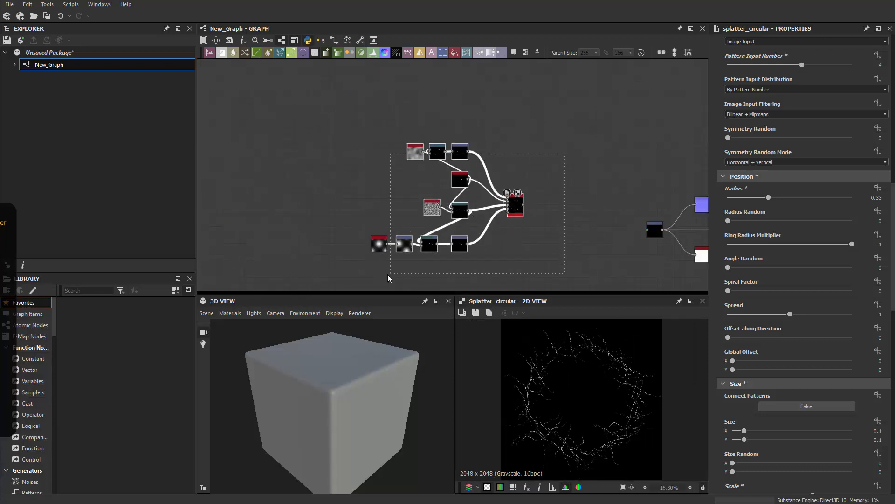
{"action": "left_click_drag", "start_coordinate": [460, 247], "coordinate": [415, 268]}
{"action": "scroll", "coordinate": [422, 264], "scroll_direction": "up", "scroll_amount": 3}
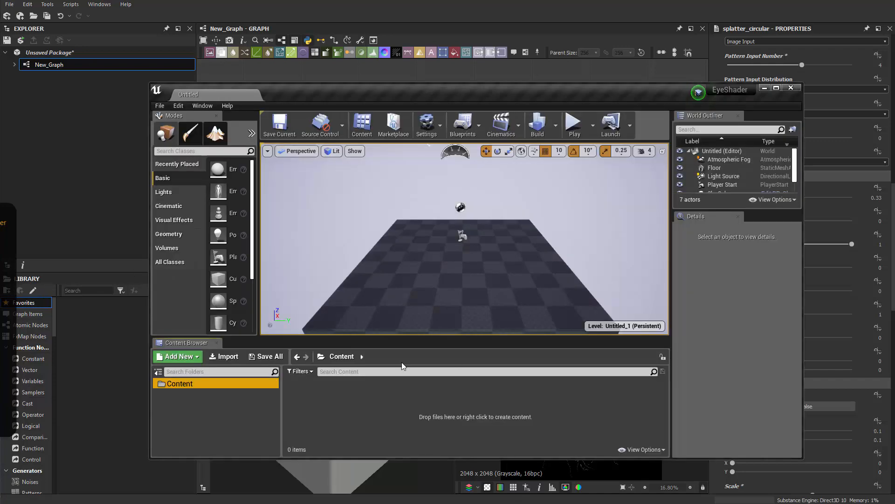
{"action": "right_click", "coordinate": [184, 384]}
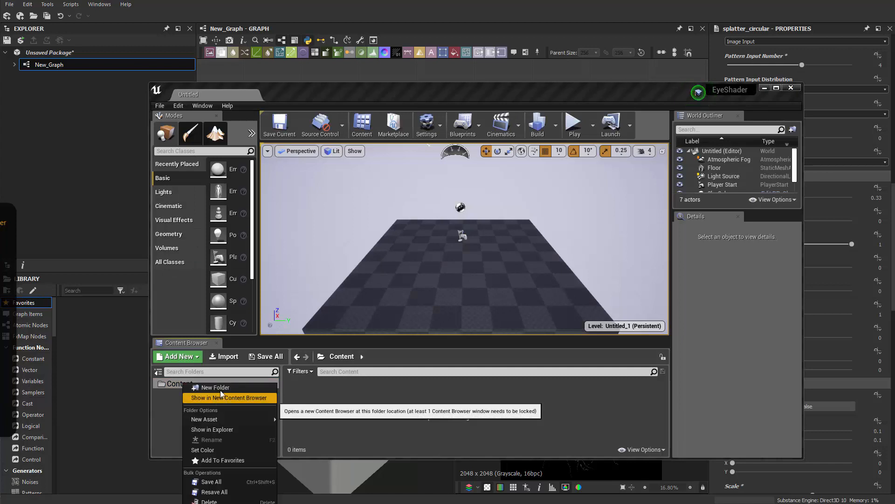
{"action": "left_click", "coordinate": [212, 430]}
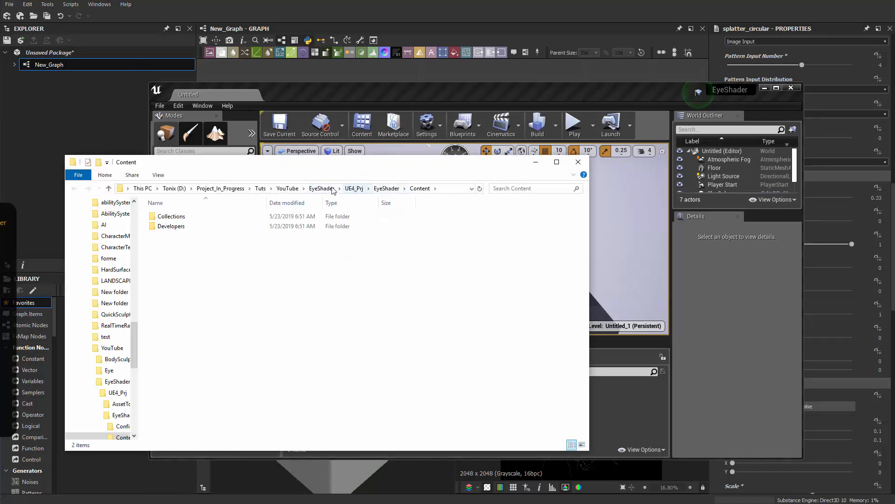
Step: Browse from EyeShader into UE4_Prj\AssetToUe4, select the Eyeball file and grab the folder path
{"action": "left_click", "coordinate": [322, 188]}
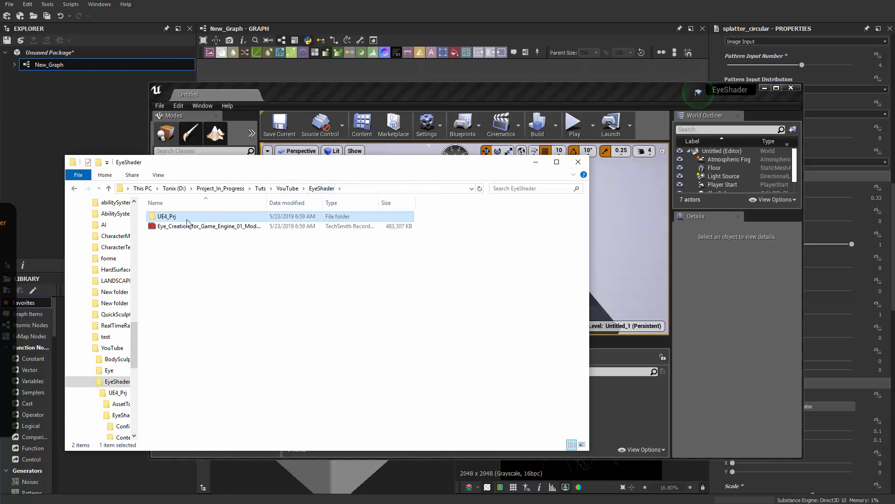
{"action": "double_click", "coordinate": [187, 219]}
{"action": "double_click", "coordinate": [187, 216]}
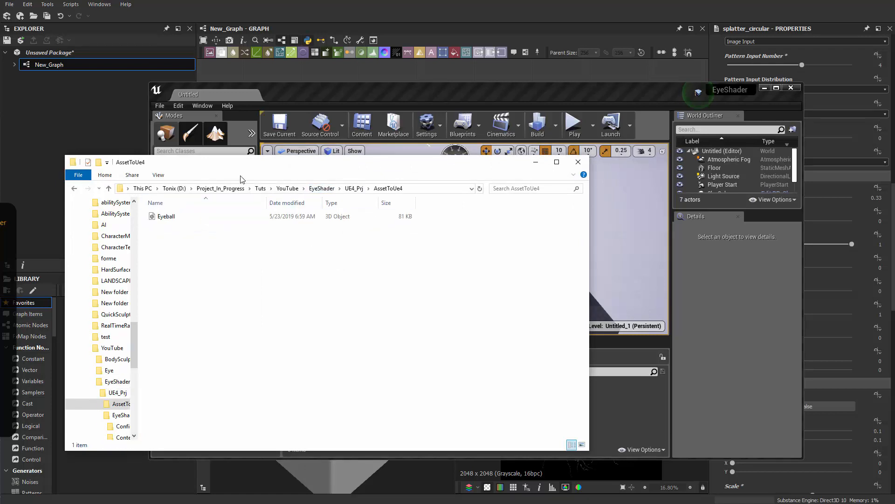
{"action": "left_click", "coordinate": [161, 218]}
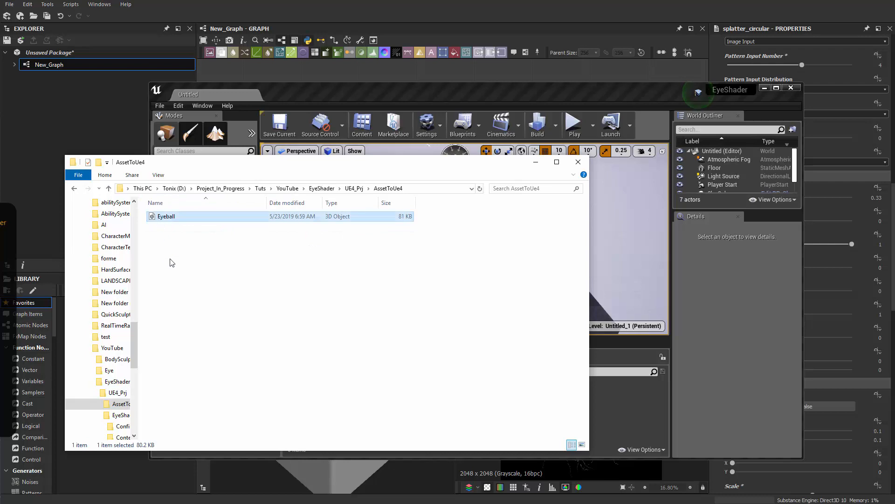
{"action": "left_click_drag", "start_coordinate": [162, 221], "coordinate": [201, 223]}
{"action": "left_click", "coordinate": [387, 189]}
{"action": "key", "text": "ctrl+c"}
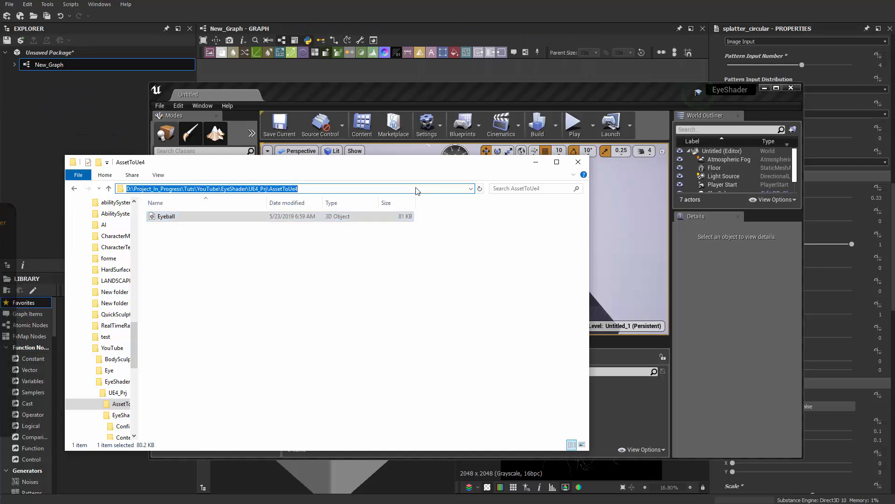
{"action": "left_click", "coordinate": [328, 74]}
Step: Link the Eyeball mesh as a package resource from the pasted AssetToUe4 path
{"action": "right_click", "coordinate": [62, 53]}
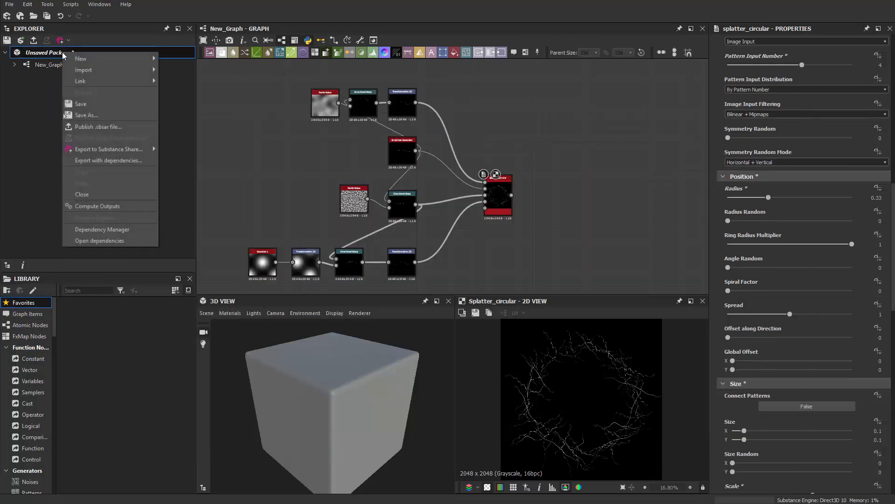
{"action": "mouse_move", "coordinate": [144, 79]}
{"action": "left_click", "coordinate": [184, 89]}
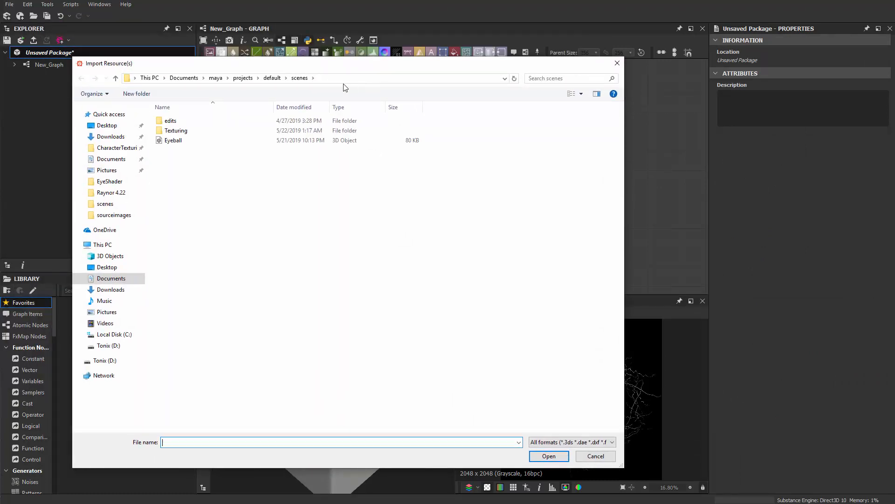
{"action": "left_click", "coordinate": [343, 81]}
{"action": "key", "text": "ctrl+v"}
{"action": "key", "text": "Return"}
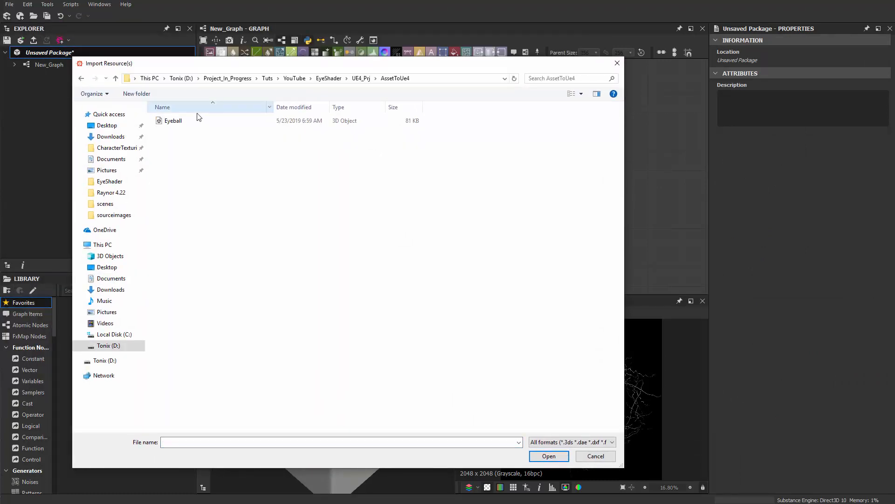
{"action": "left_click", "coordinate": [180, 122]}
{"action": "left_click", "coordinate": [540, 456]}
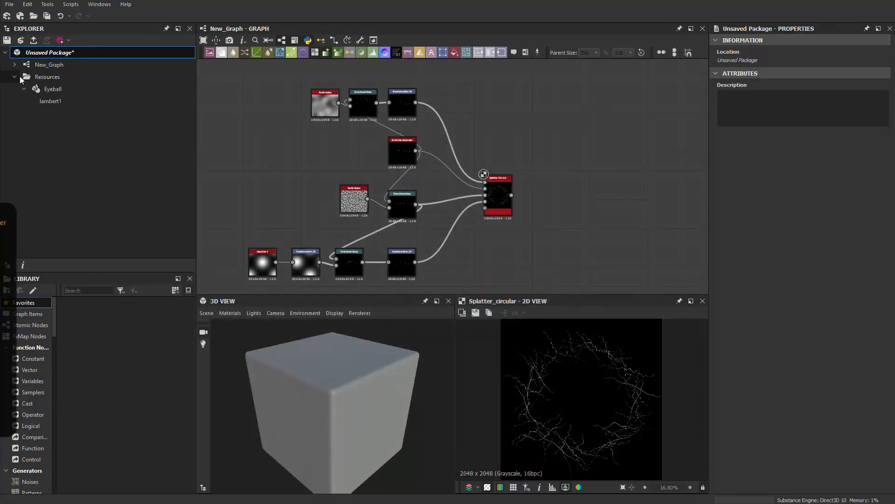
Step: Load the linked Eyeball mesh into the 3D View and bring the output nodes into view
{"action": "left_click", "coordinate": [65, 90]}
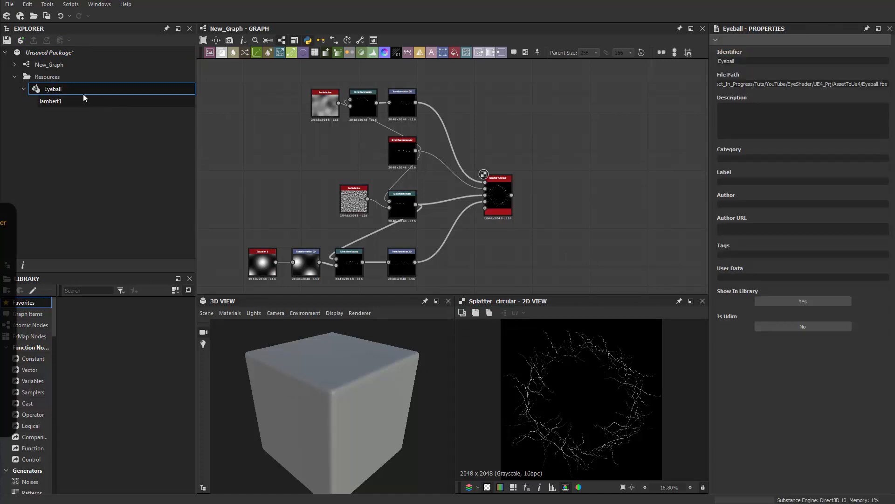
{"action": "left_click_drag", "start_coordinate": [83, 92], "coordinate": [374, 413]}
{"action": "middle_click_drag", "start_coordinate": [607, 222], "coordinate": [356, 250]}
{"action": "scroll", "coordinate": [355, 251], "scroll_direction": "down", "scroll_amount": 3}
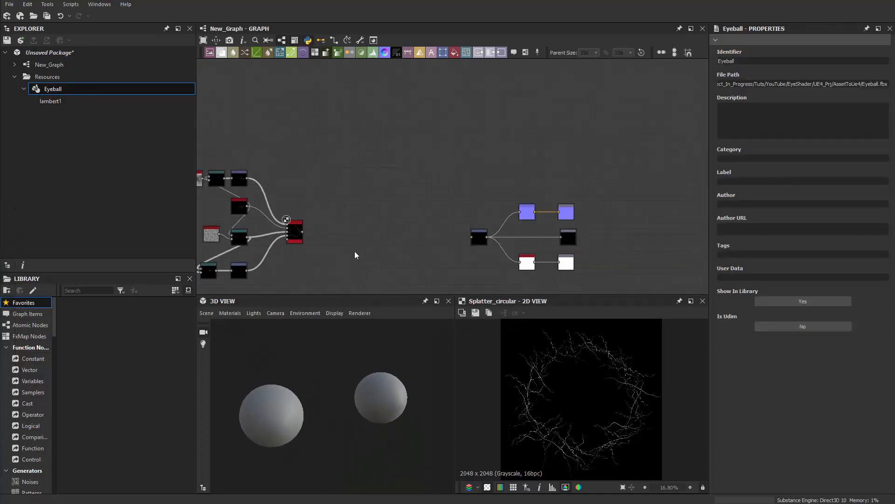
{"action": "scroll", "coordinate": [344, 240], "scroll_direction": "up", "scroll_amount": 4}
Step: Feed Splatter Circular into Transformation 2D and view the graph outputs on the eyeball
{"action": "left_click_drag", "start_coordinate": [591, 178], "coordinate": [608, 232]}
{"action": "scroll", "coordinate": [620, 222], "scroll_direction": "up", "scroll_amount": 3}
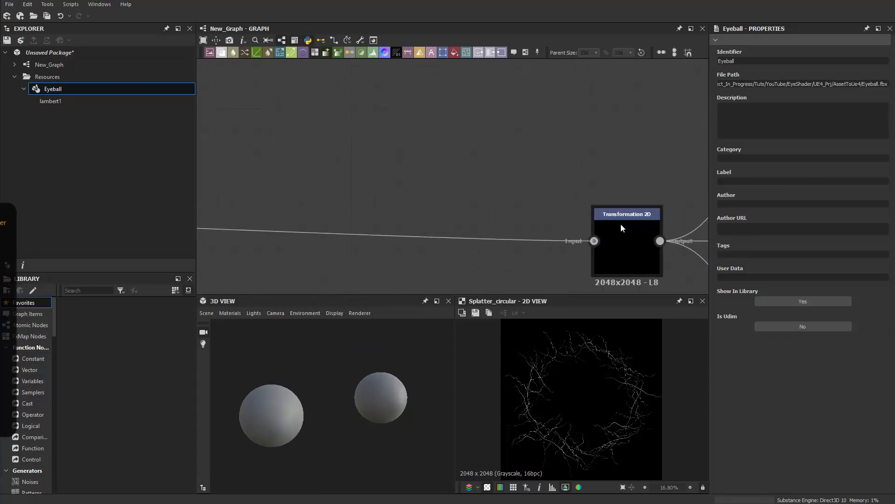
{"action": "left_click", "coordinate": [620, 223]}
{"action": "scroll", "coordinate": [287, 416], "scroll_direction": "up", "scroll_amount": 3}
{"action": "left_click_drag", "start_coordinate": [288, 417], "coordinate": [413, 363]}
{"action": "right_click", "coordinate": [383, 159]}
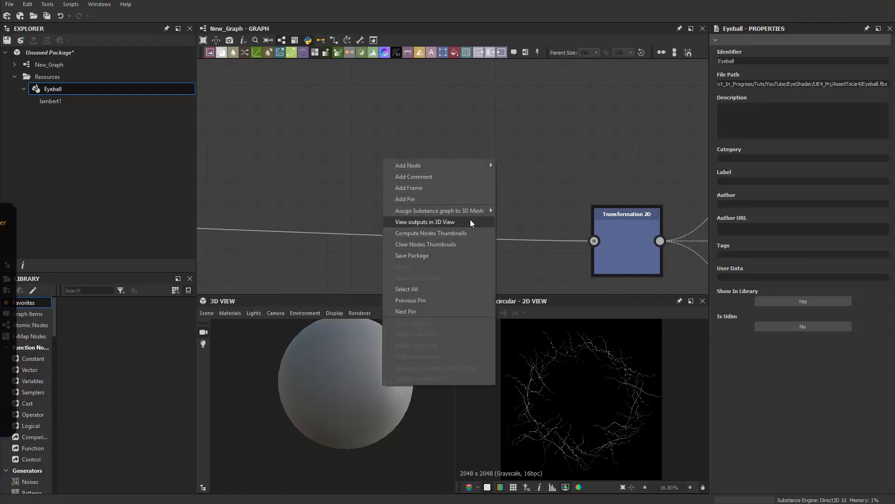
{"action": "left_click", "coordinate": [424, 222]}
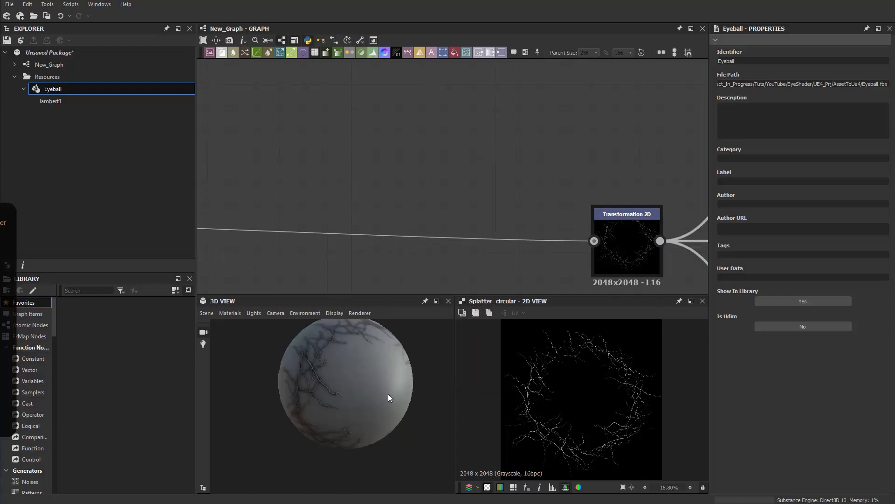
{"action": "left_click_drag", "start_coordinate": [388, 393], "coordinate": [391, 369]}
{"action": "middle_click_drag", "start_coordinate": [527, 230], "coordinate": [474, 220]}
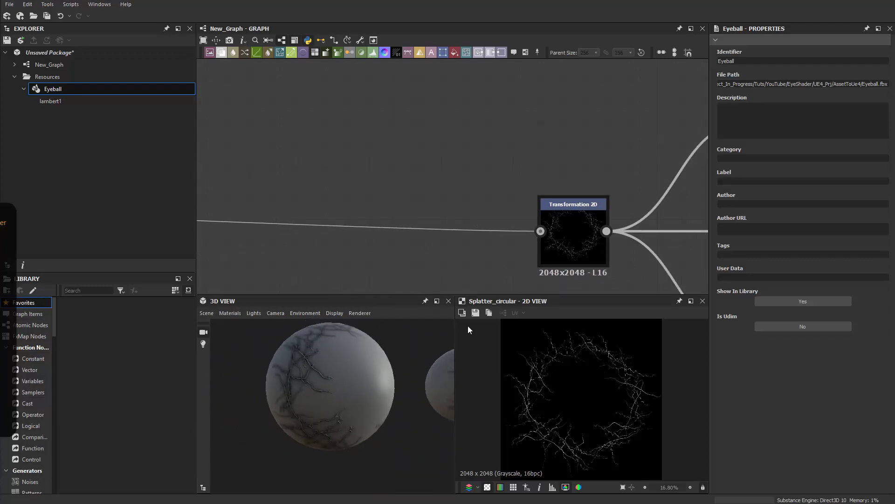
{"action": "middle_click_drag", "start_coordinate": [475, 252], "coordinate": [663, 203]}
{"action": "scroll", "coordinate": [354, 368], "scroll_direction": "down", "scroll_amount": 3}
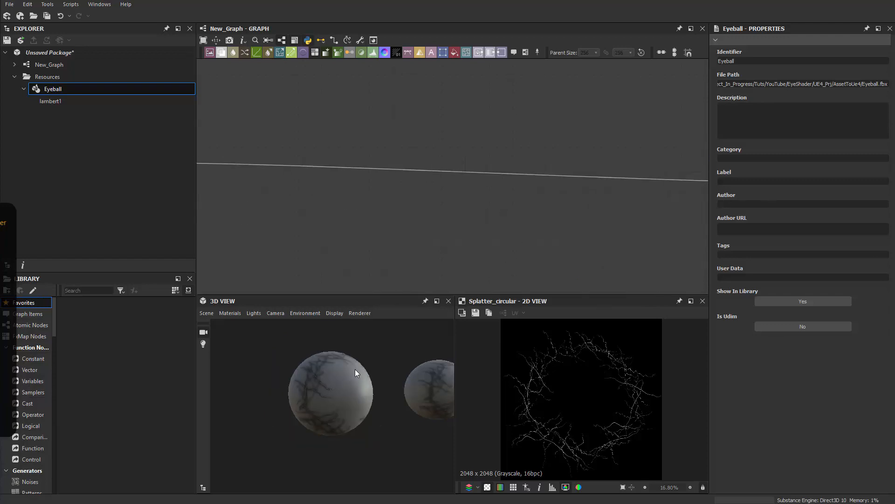
{"action": "left_click_drag", "start_coordinate": [354, 369], "coordinate": [328, 367]}
{"action": "middle_click_drag", "start_coordinate": [582, 204], "coordinate": [871, 179]}
Step: Nudge the Splatter Circular node and set its Pattern Amount to 128
{"action": "left_click", "coordinate": [392, 152]}
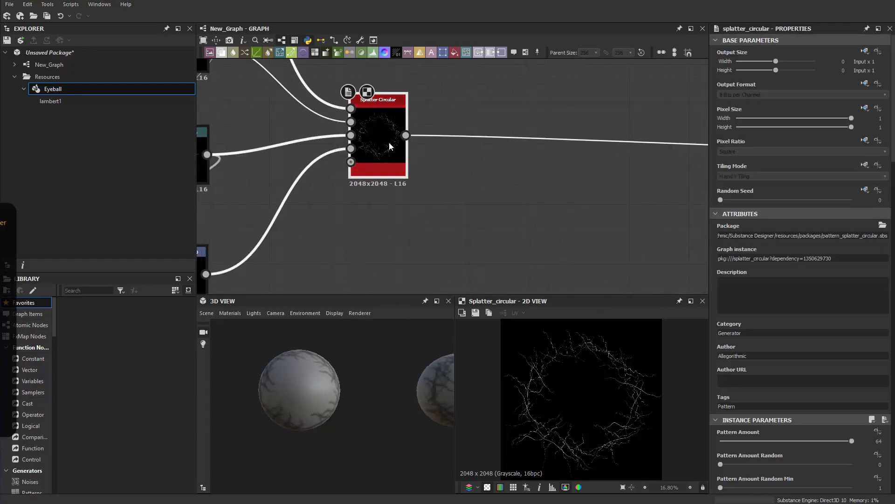
{"action": "left_click_drag", "start_coordinate": [389, 143], "coordinate": [391, 156]}
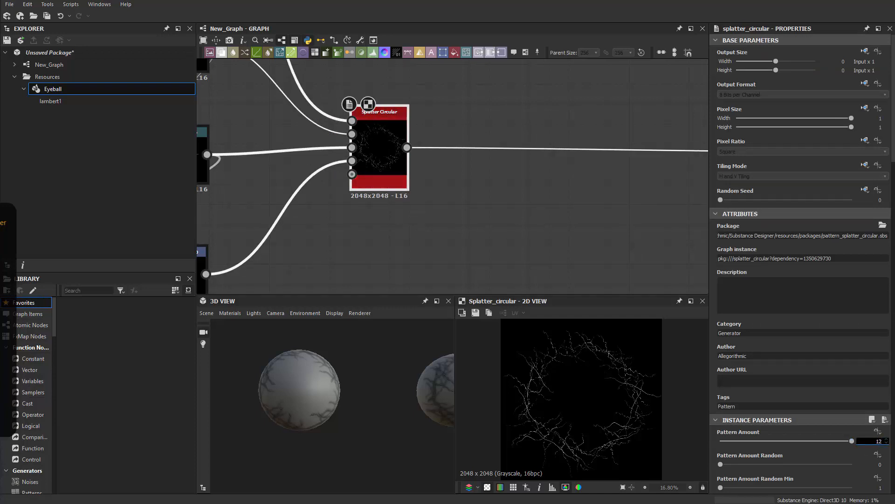
{"action": "type", "text": "128"}
{"action": "key", "text": "Return"}
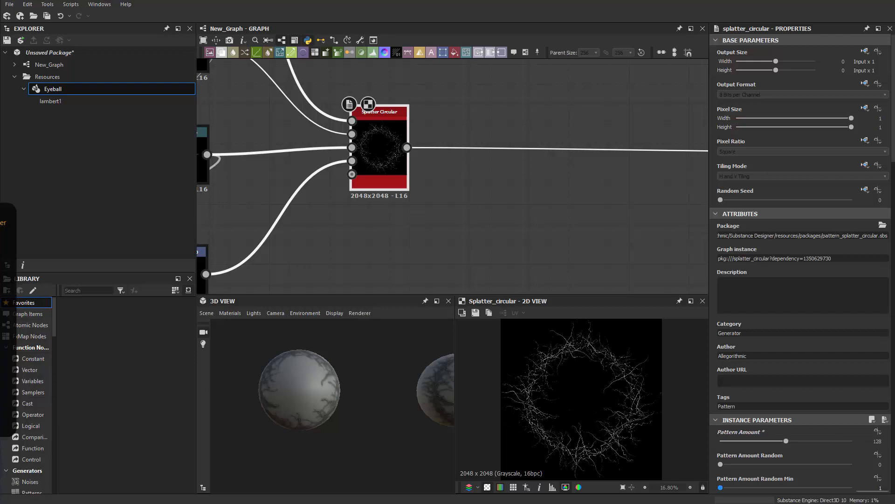
{"action": "scroll", "coordinate": [324, 404], "scroll_direction": "up", "scroll_amount": 5}
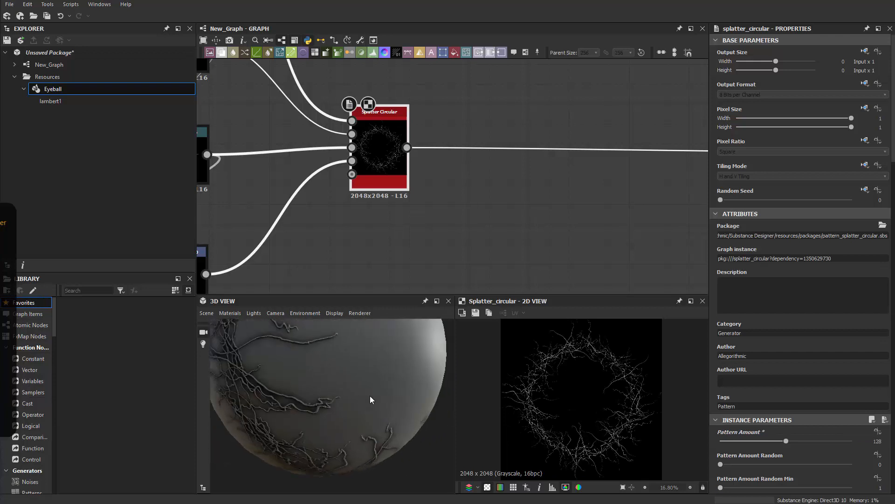
{"action": "left_click_drag", "start_coordinate": [370, 396], "coordinate": [299, 401]}
Step: Raise Scale Random to 1 and check the varied veins on the eyeball
{"action": "scroll", "coordinate": [755, 439], "scroll_direction": "down", "scroll_amount": 10}
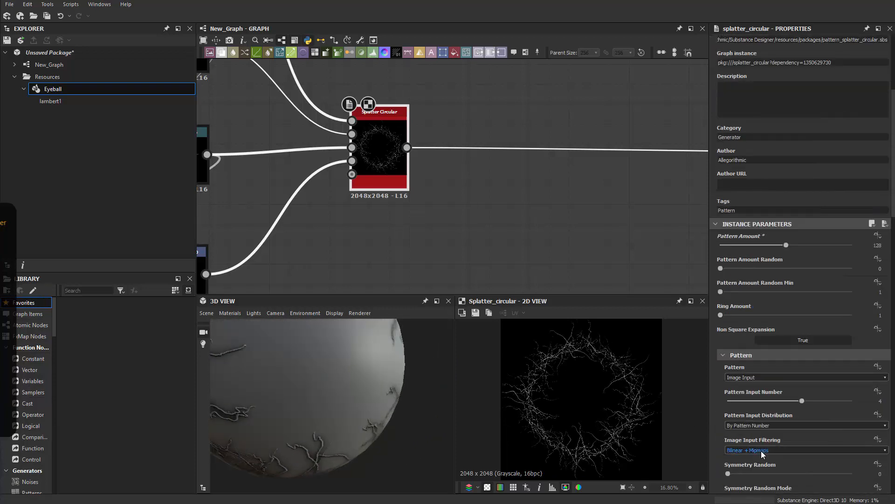
{"action": "scroll", "coordinate": [767, 449], "scroll_direction": "down", "scroll_amount": 7}
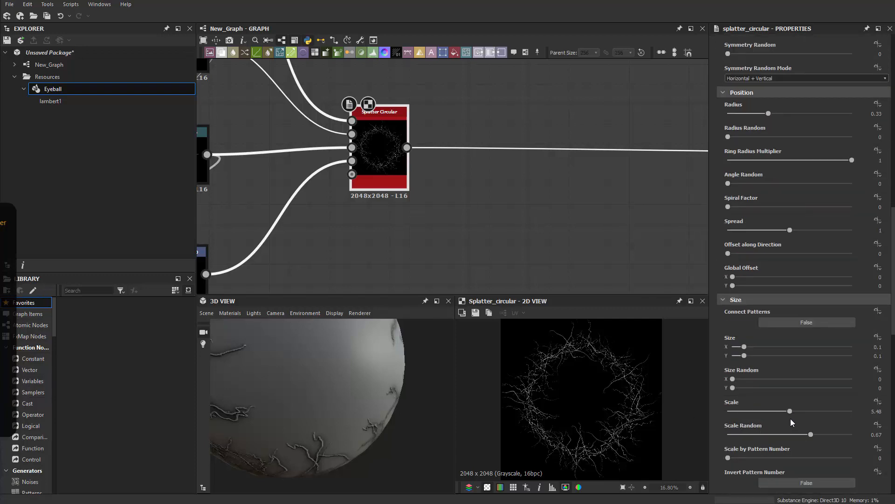
{"action": "left_click_drag", "start_coordinate": [811, 435], "coordinate": [854, 436]}
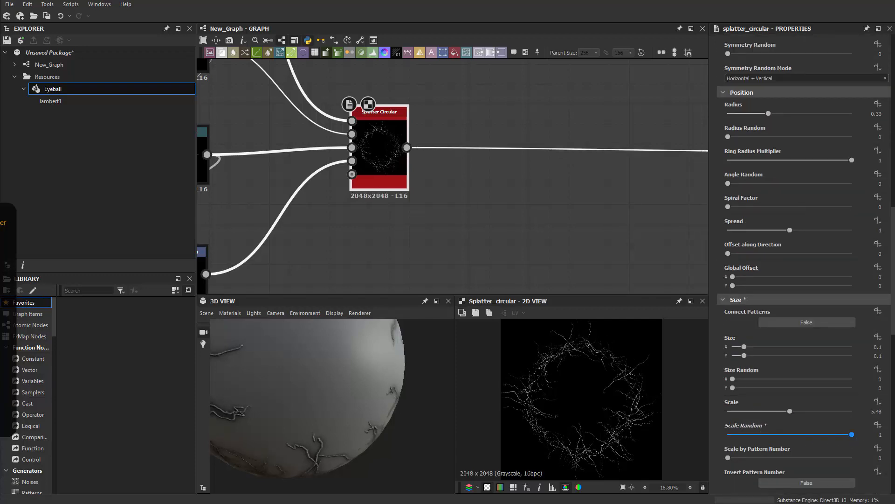
{"action": "scroll", "coordinate": [328, 415], "scroll_direction": "down", "scroll_amount": 4}
{"action": "mouse_move", "coordinate": [327, 414]}
{"action": "left_mouse_down"}
{"action": "mouse_move", "coordinate": [352, 410]}
{"action": "mouse_move", "coordinate": [336, 410]}
{"action": "left_mouse_up"}
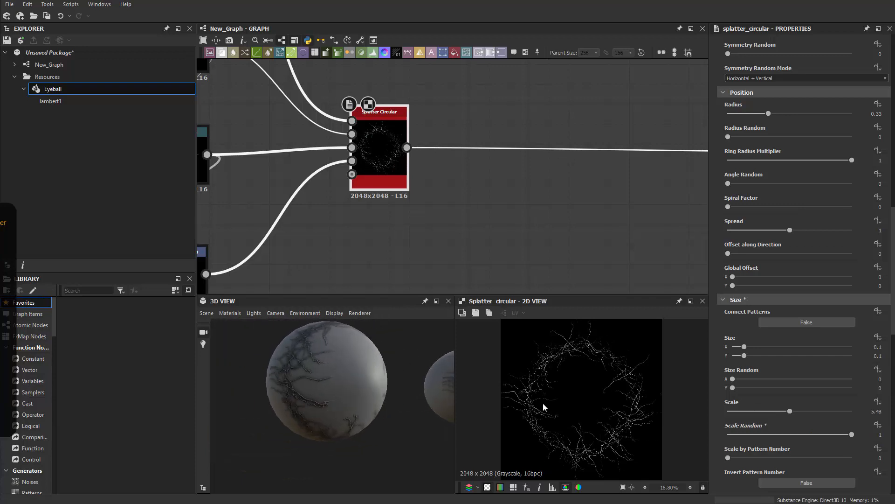
{"action": "scroll", "coordinate": [807, 459], "scroll_direction": "down", "scroll_amount": 7}
{"action": "scroll", "coordinate": [806, 457], "scroll_direction": "down", "scroll_amount": 3}
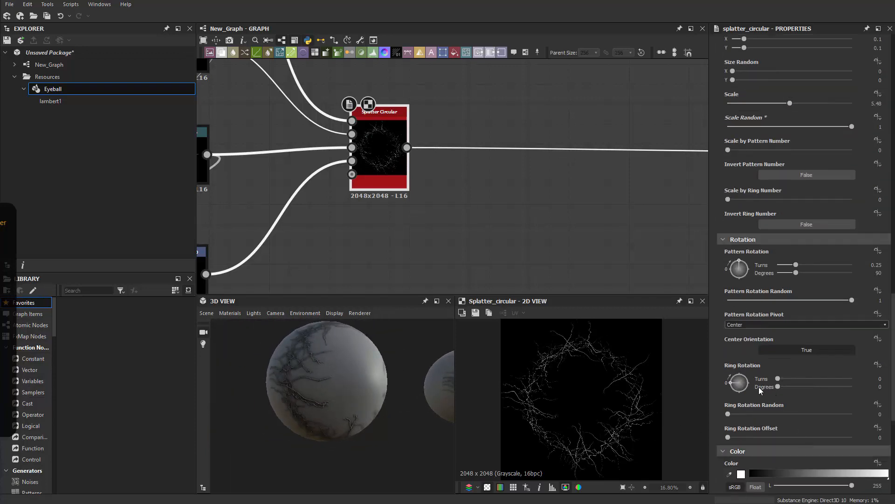
Step: Turn Pattern Rotation to 173°, set Luminance Random to 0.69 and raise Random Mask to about 0.27
{"action": "left_click_drag", "start_coordinate": [740, 264], "coordinate": [768, 266]}
{"action": "mouse_move", "coordinate": [390, 407]}
{"action": "left_mouse_down"}
{"action": "mouse_move", "coordinate": [353, 414]}
{"action": "mouse_move", "coordinate": [392, 415]}
{"action": "mouse_move", "coordinate": [343, 421]}
{"action": "mouse_move", "coordinate": [391, 424]}
{"action": "mouse_move", "coordinate": [378, 410]}
{"action": "left_mouse_up"}
{"action": "scroll", "coordinate": [779, 418], "scroll_direction": "down", "scroll_amount": 3}
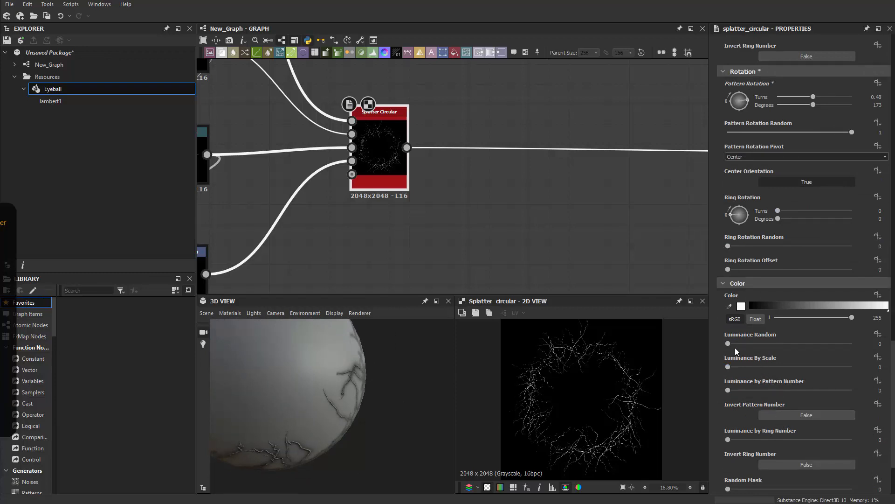
{"action": "left_click_drag", "start_coordinate": [731, 346], "coordinate": [813, 346]}
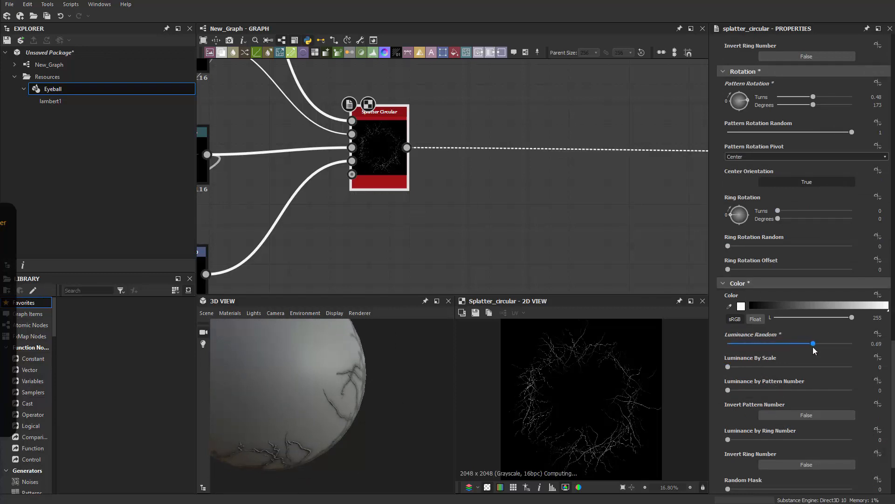
{"action": "left_click_drag", "start_coordinate": [445, 434], "coordinate": [432, 469]}
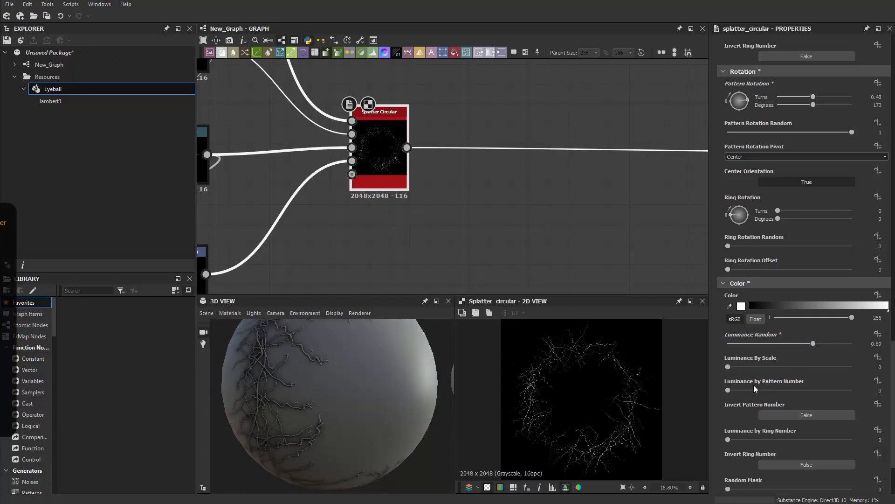
{"action": "scroll", "coordinate": [743, 470], "scroll_direction": "down", "scroll_amount": 1}
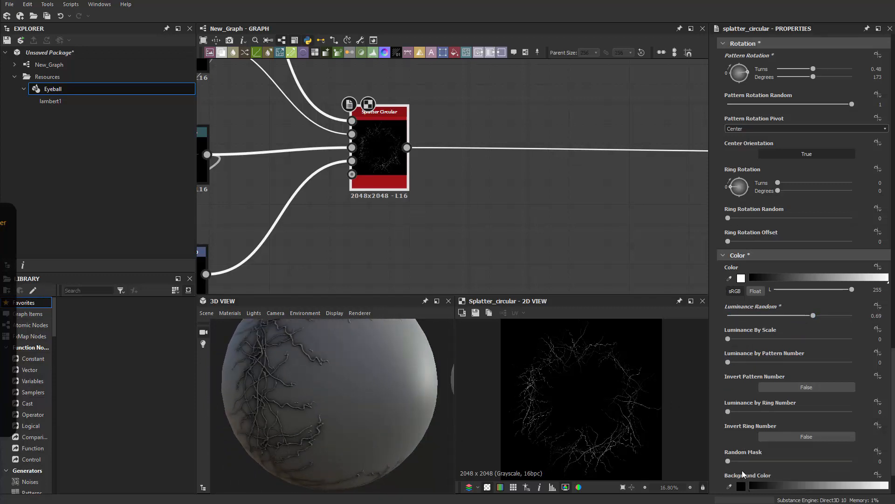
{"action": "left_click_drag", "start_coordinate": [734, 460], "coordinate": [777, 457]}
Step: Increase the Pattern Amount to about 195 branches in the ring
{"action": "scroll", "coordinate": [619, 430], "scroll_direction": "up", "scroll_amount": 2}
{"action": "scroll", "coordinate": [404, 395], "scroll_direction": "down", "scroll_amount": 3}
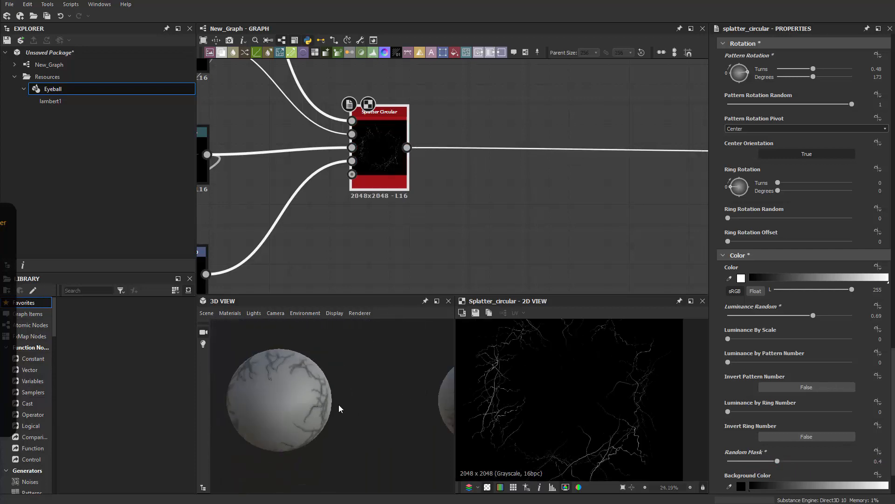
{"action": "left_click_drag", "start_coordinate": [338, 408], "coordinate": [357, 403]}
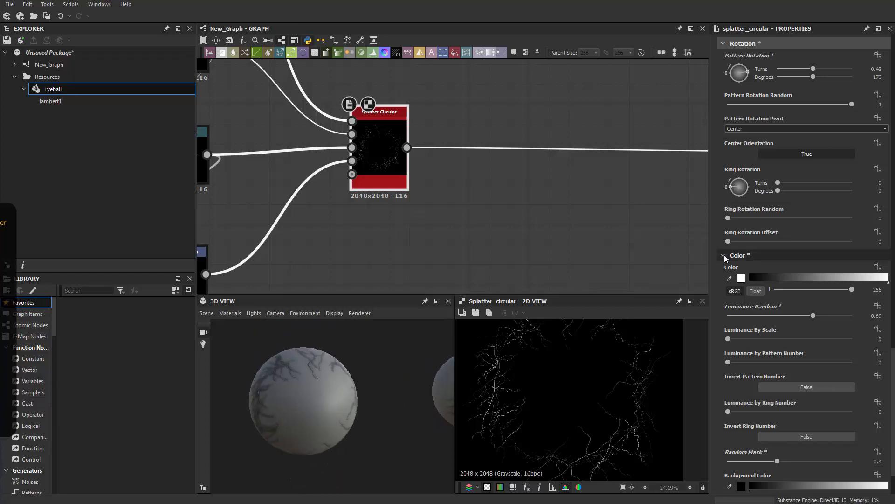
{"action": "scroll", "coordinate": [767, 303], "scroll_direction": "up", "scroll_amount": 10}
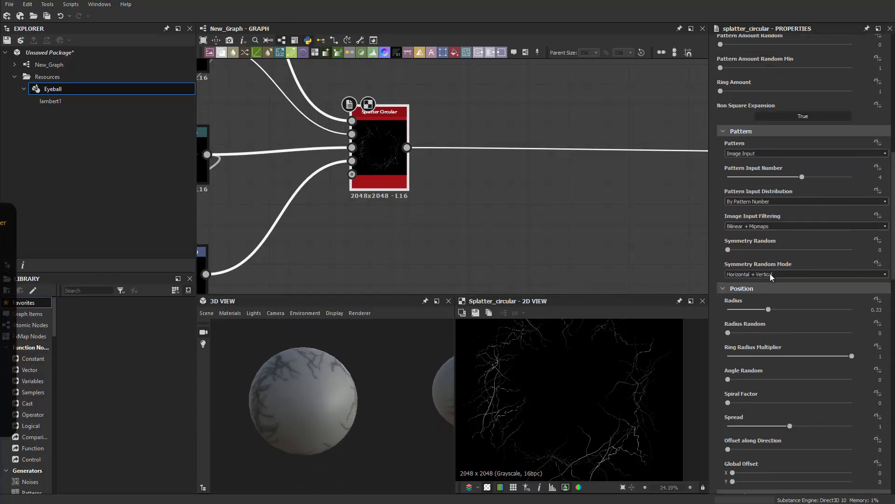
{"action": "scroll", "coordinate": [779, 274], "scroll_direction": "up", "scroll_amount": 6}
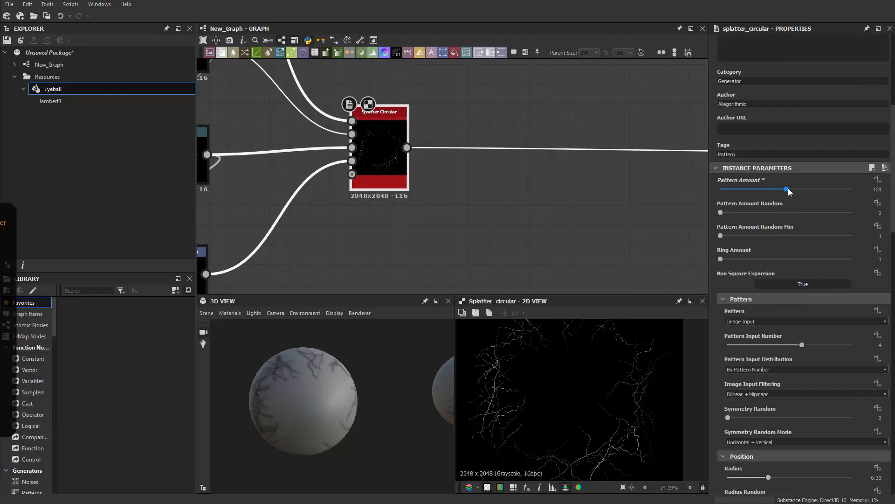
{"action": "left_click_drag", "start_coordinate": [788, 190], "coordinate": [821, 190]}
{"action": "left_click_drag", "start_coordinate": [317, 424], "coordinate": [326, 398]}
{"action": "scroll", "coordinate": [770, 377], "scroll_direction": "down", "scroll_amount": 6}
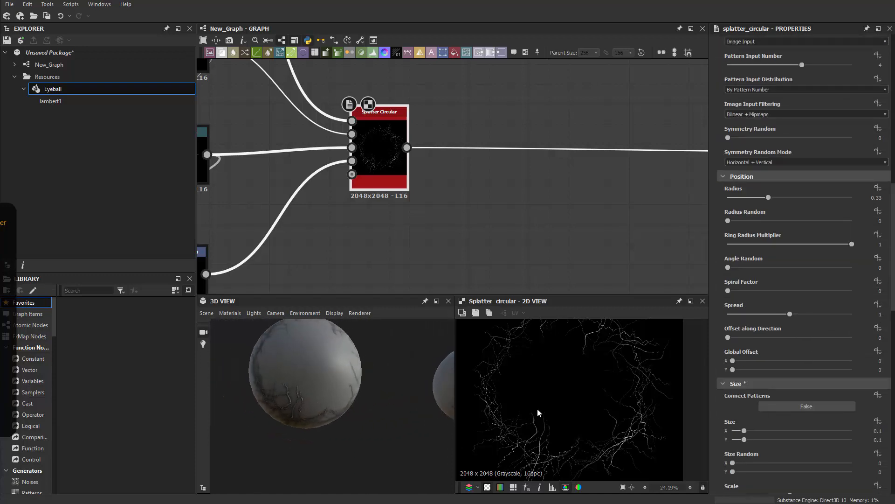
{"action": "scroll", "coordinate": [539, 411], "scroll_direction": "up", "scroll_amount": 3}
{"action": "left_click_drag", "start_coordinate": [299, 404], "coordinate": [282, 407]}
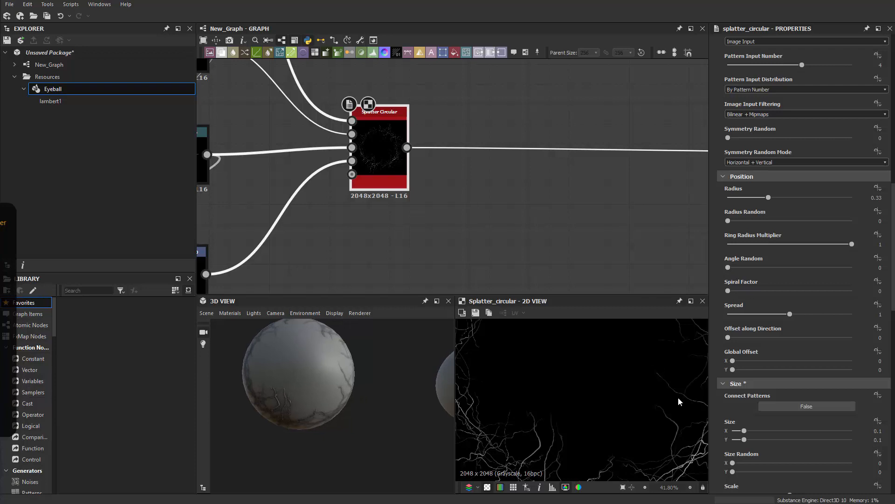
{"action": "scroll", "coordinate": [776, 415], "scroll_direction": "down", "scroll_amount": 5}
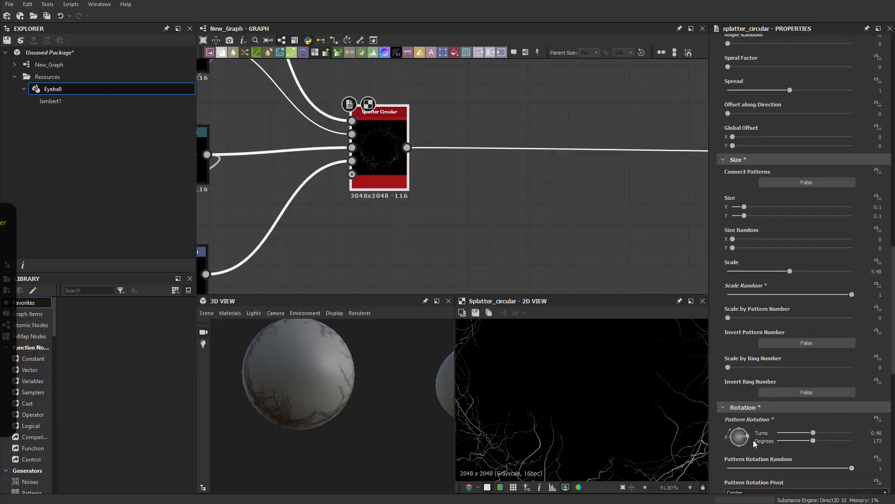
Step: Rotate the branches to a Pattern Rotation of 127°
{"action": "left_click_drag", "start_coordinate": [750, 438], "coordinate": [754, 420]}
{"action": "scroll", "coordinate": [618, 432], "scroll_direction": "down", "scroll_amount": 1}
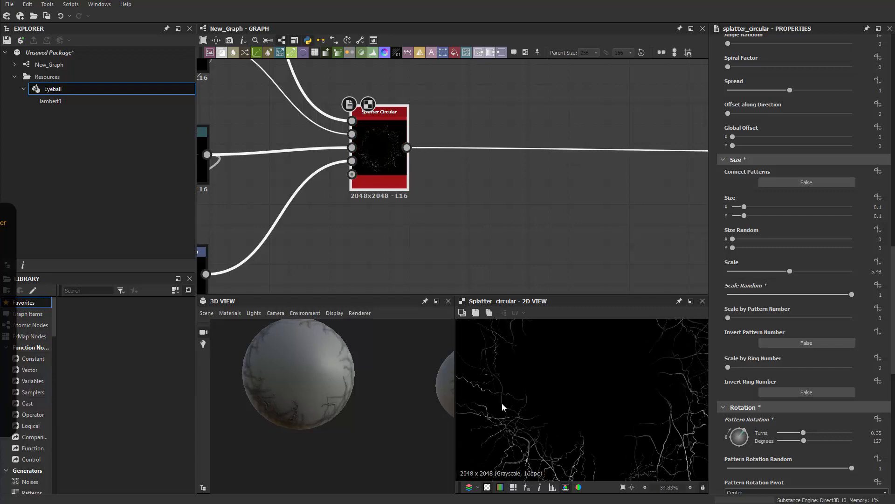
{"action": "left_click_drag", "start_coordinate": [415, 399], "coordinate": [382, 392]}
{"action": "middle_click_drag", "start_coordinate": [540, 208], "coordinate": [490, 234]}
{"action": "scroll", "coordinate": [379, 359], "scroll_direction": "up", "scroll_amount": 3}
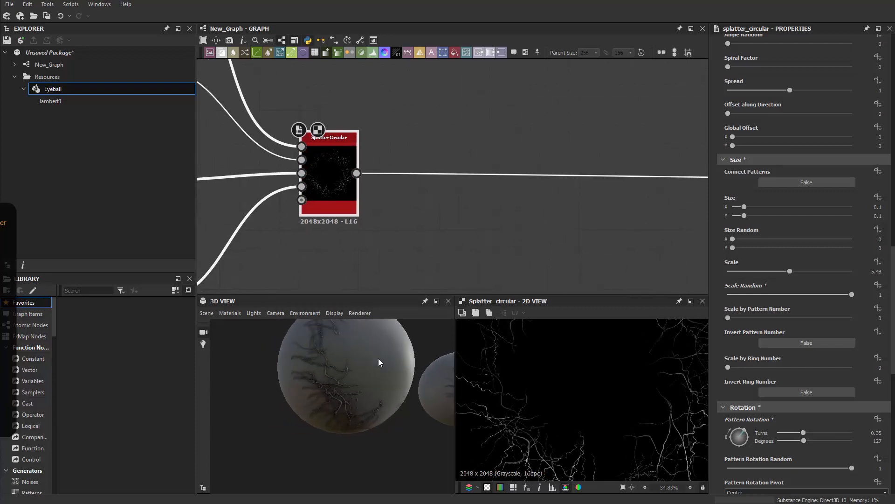
{"action": "left_click_drag", "start_coordinate": [378, 359], "coordinate": [366, 371]}
{"action": "scroll", "coordinate": [805, 378], "scroll_direction": "down", "scroll_amount": 2}
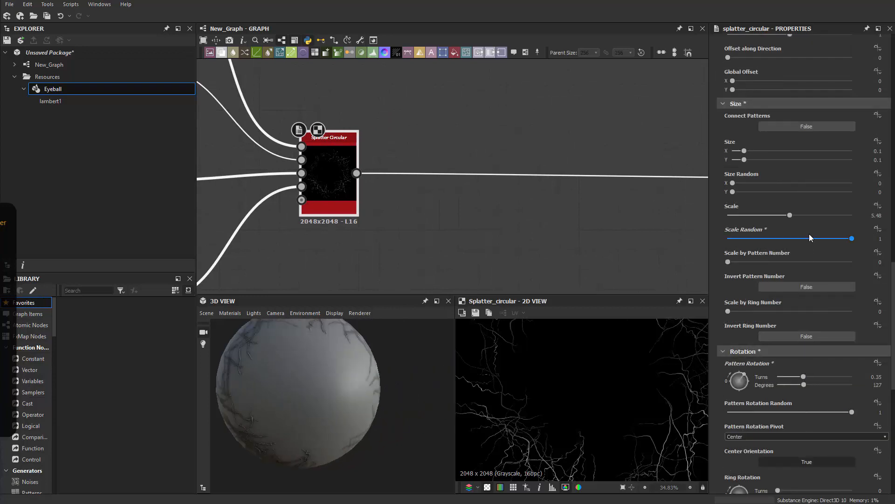
Step: Enlarge the branch Scale to 7.51 and review the denser veins
{"action": "left_click_drag", "start_coordinate": [802, 215], "coordinate": [804, 216]}
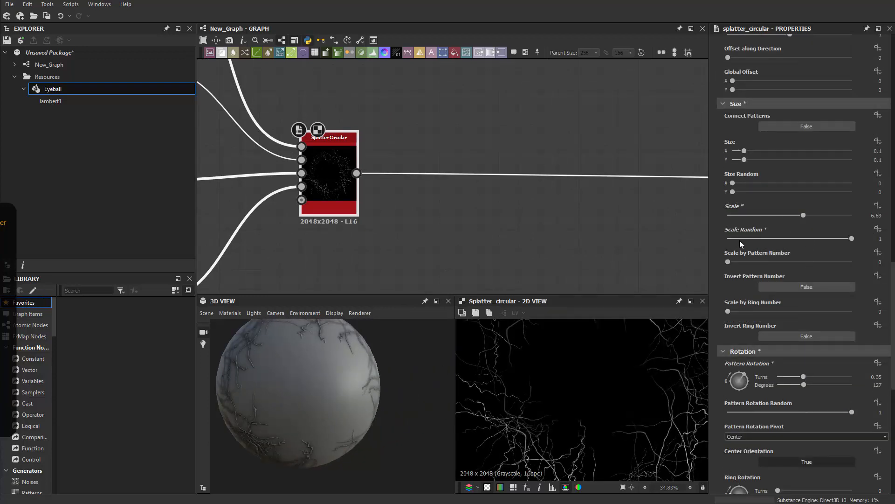
{"action": "middle_click_drag", "start_coordinate": [351, 263], "coordinate": [349, 282]}
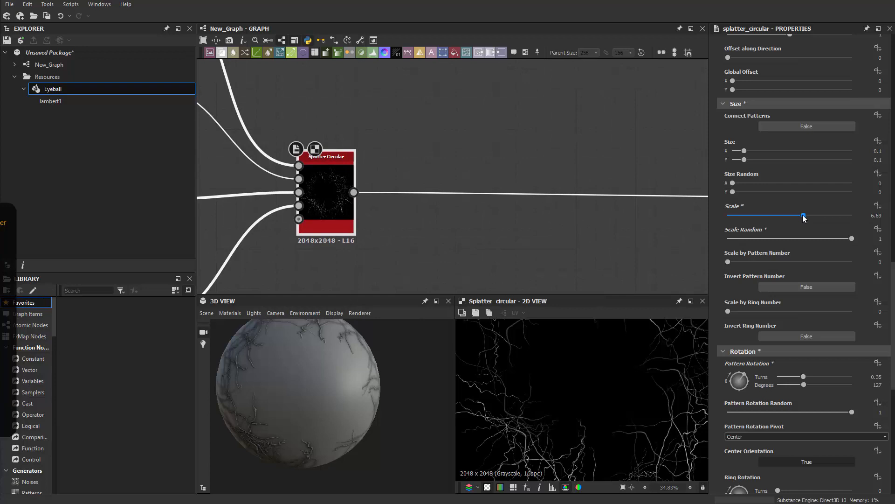
{"action": "left_click_drag", "start_coordinate": [803, 215], "coordinate": [813, 215]}
{"action": "left_click_drag", "start_coordinate": [331, 412], "coordinate": [355, 407]}
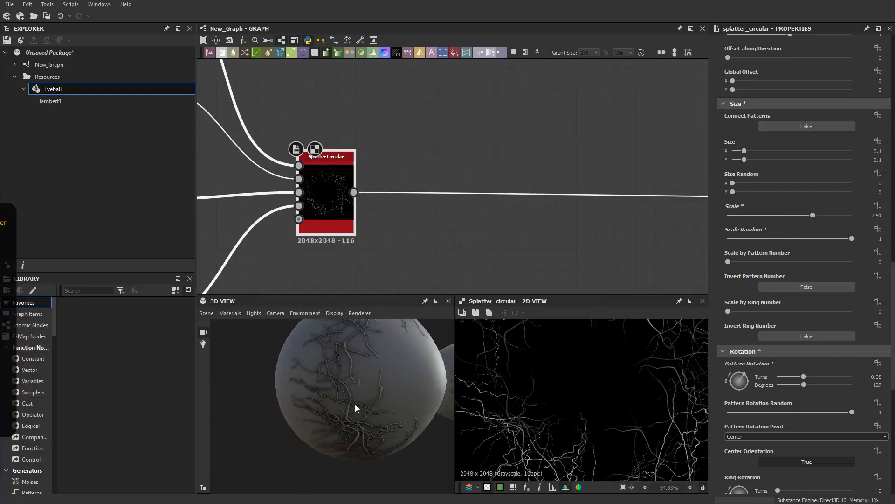
{"action": "left_click_drag", "start_coordinate": [404, 373], "coordinate": [368, 377]}
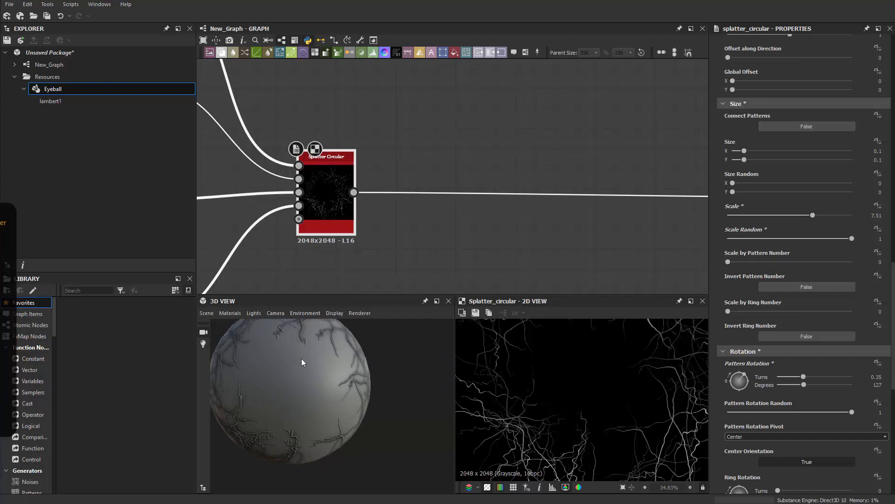
{"action": "middle_click_drag", "start_coordinate": [443, 274], "coordinate": [426, 275]}
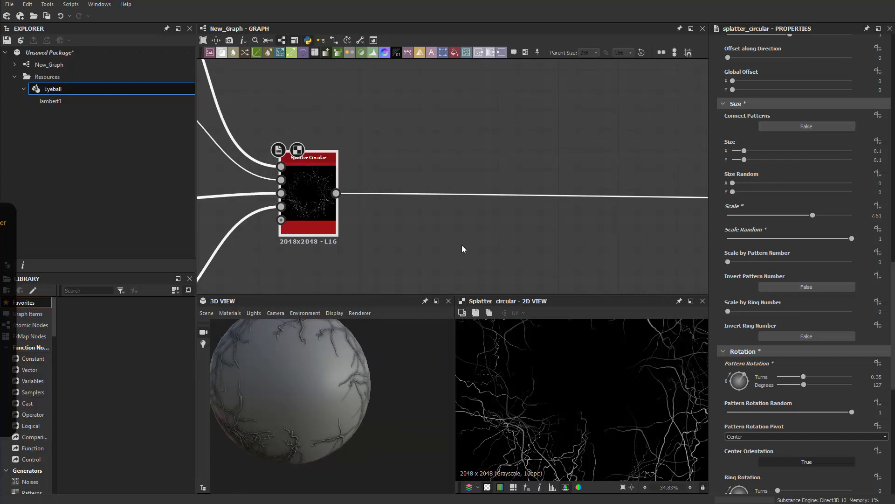
{"action": "middle_click_drag", "start_coordinate": [464, 249], "coordinate": [448, 217]}
Step: Add a Warp node after Splatter Circular and place it further right
{"action": "key", "text": "space"}
{"action": "type", "text": "wa"}
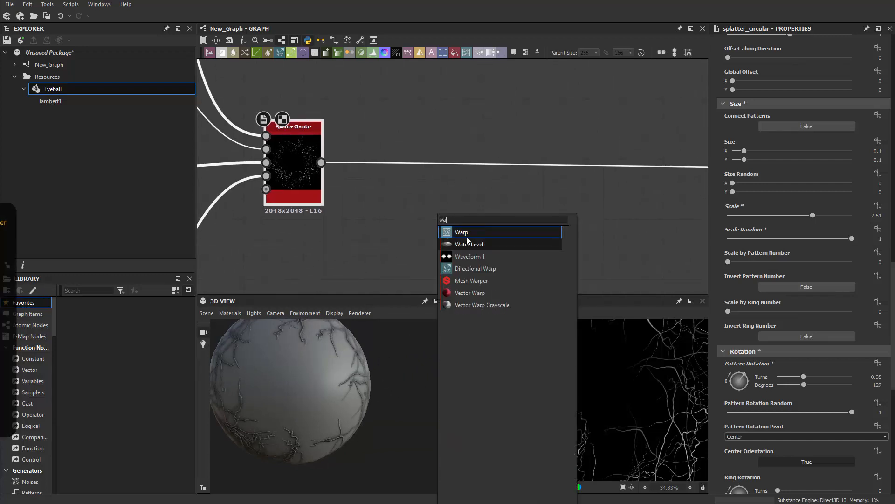
{"action": "left_click", "coordinate": [466, 233]}
{"action": "left_click_drag", "start_coordinate": [406, 176], "coordinate": [545, 182]}
{"action": "left_click", "coordinate": [410, 241]}
Step: Add a Shape node and set its pattern to Bell
{"action": "key", "text": "space"}
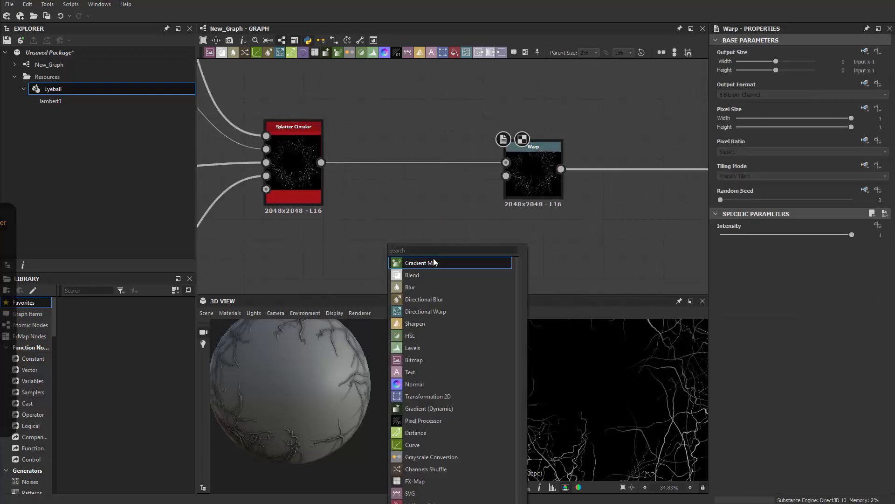
{"action": "type", "text": "sha"}
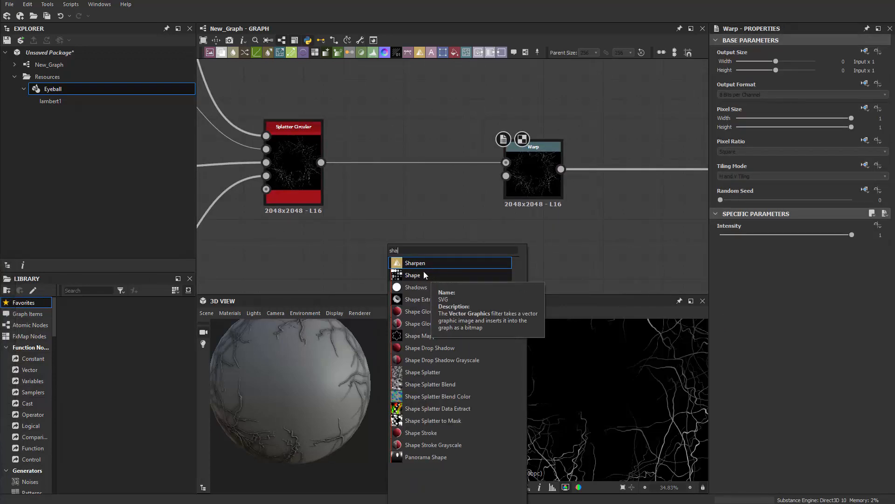
{"action": "left_click", "coordinate": [423, 272]}
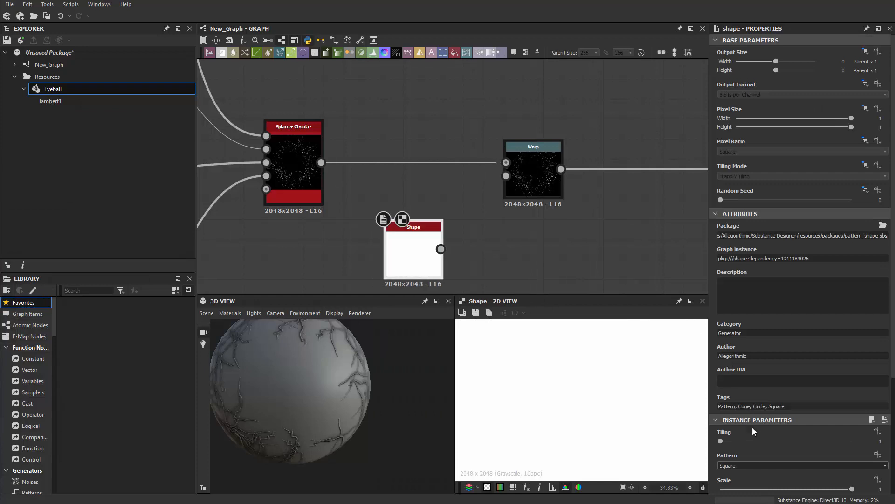
{"action": "left_click", "coordinate": [746, 466]}
{"action": "scroll", "coordinate": [743, 487], "scroll_direction": "down", "scroll_amount": 2}
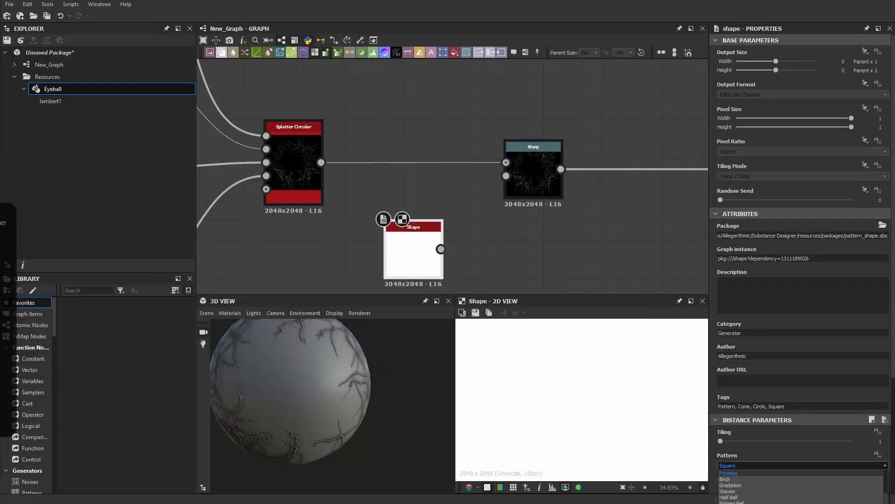
{"action": "scroll", "coordinate": [744, 487], "scroll_direction": "up", "scroll_amount": 1}
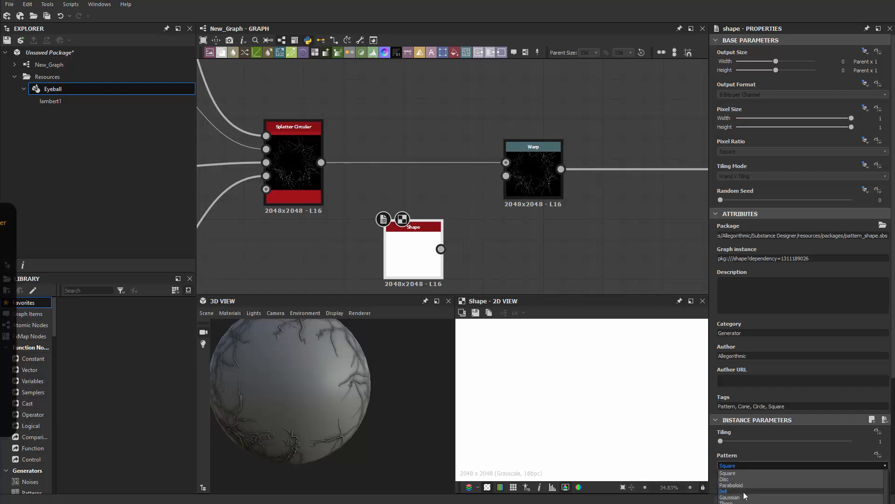
{"action": "left_click", "coordinate": [745, 492]}
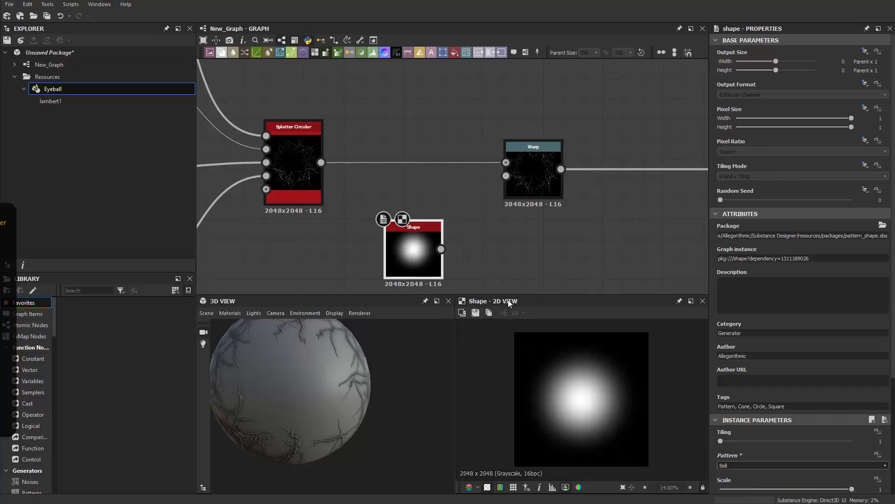
Step: Switch the Shape pattern to Gaussian, then to Paraboloid
{"action": "left_click", "coordinate": [749, 462]}
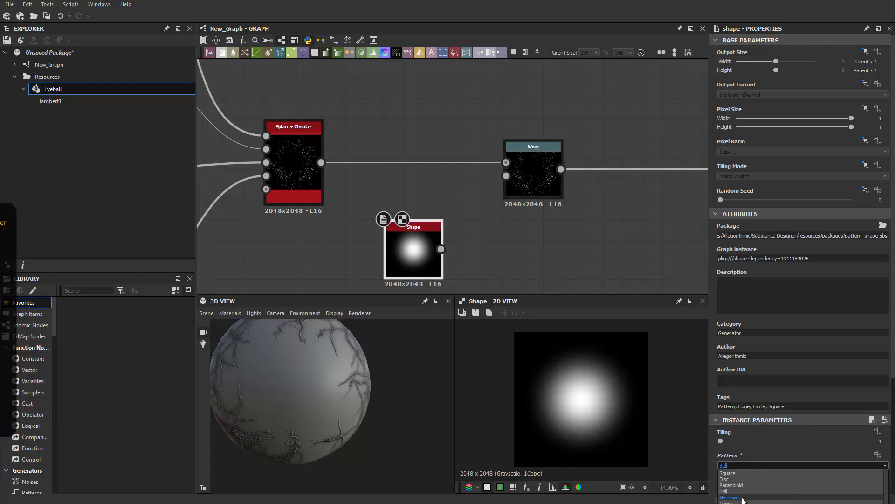
{"action": "left_click", "coordinate": [742, 497]}
{"action": "left_click", "coordinate": [741, 465]}
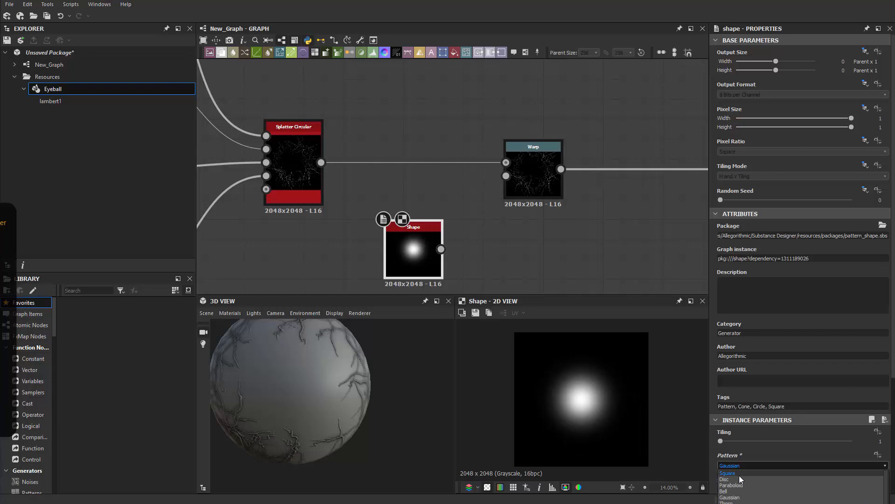
{"action": "left_click", "coordinate": [742, 484]}
{"action": "scroll", "coordinate": [743, 480], "scroll_direction": "down", "scroll_amount": 1}
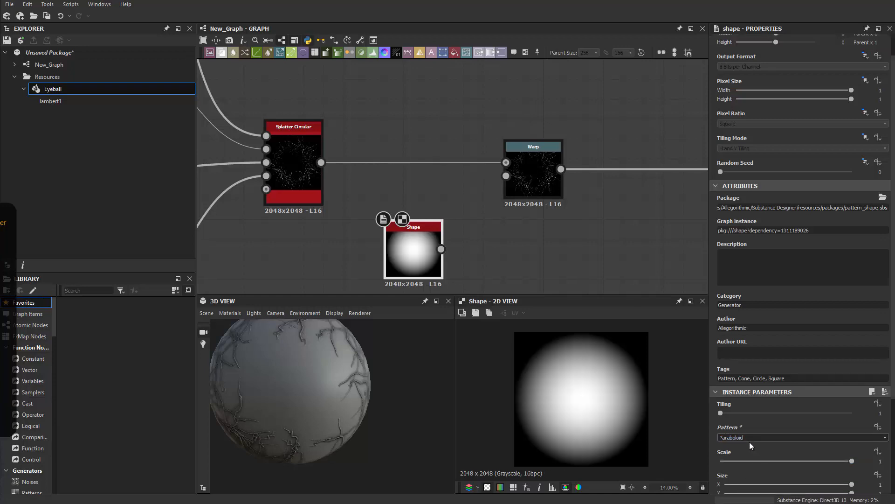
{"action": "left_click", "coordinate": [749, 437]}
Step: Delete the Shape node from the graph and open node search
{"action": "left_click", "coordinate": [423, 259]}
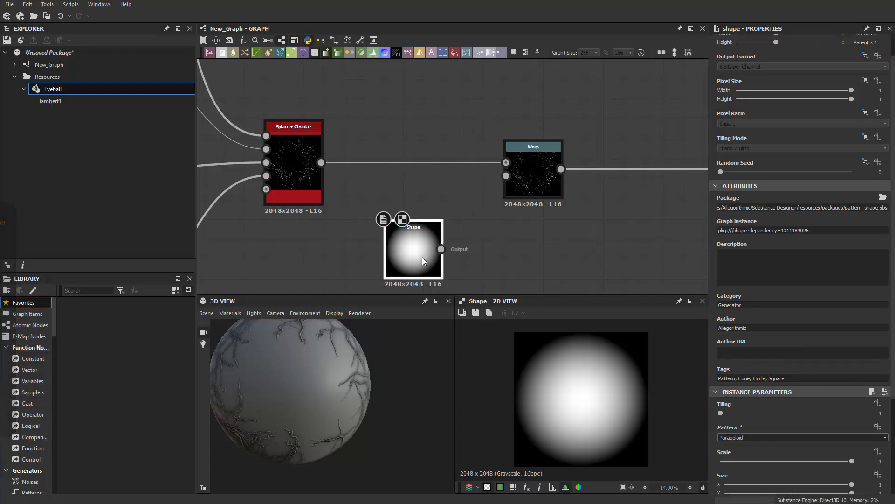
{"action": "key", "text": "Delete"}
{"action": "key", "text": "space"}
Step: Add a Gradient Radial node and connect it to the Warp node's gradient input
{"action": "type", "text": "gradient"}
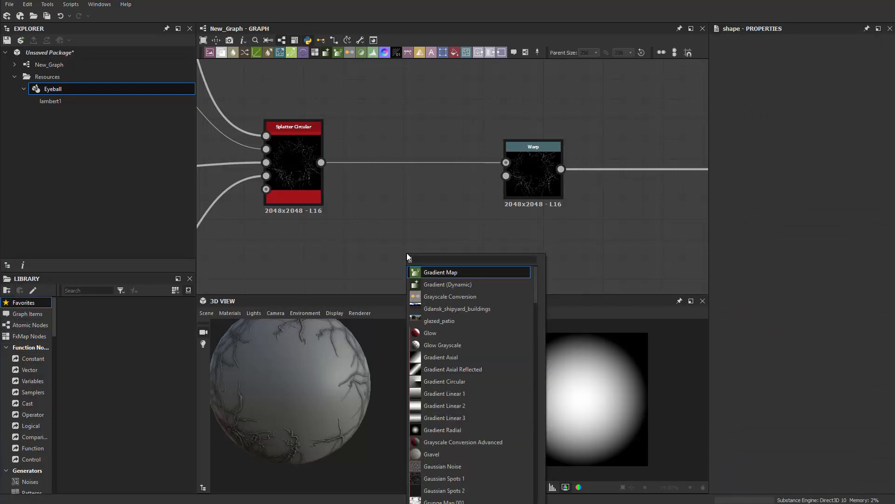
{"action": "left_click", "coordinate": [460, 380]}
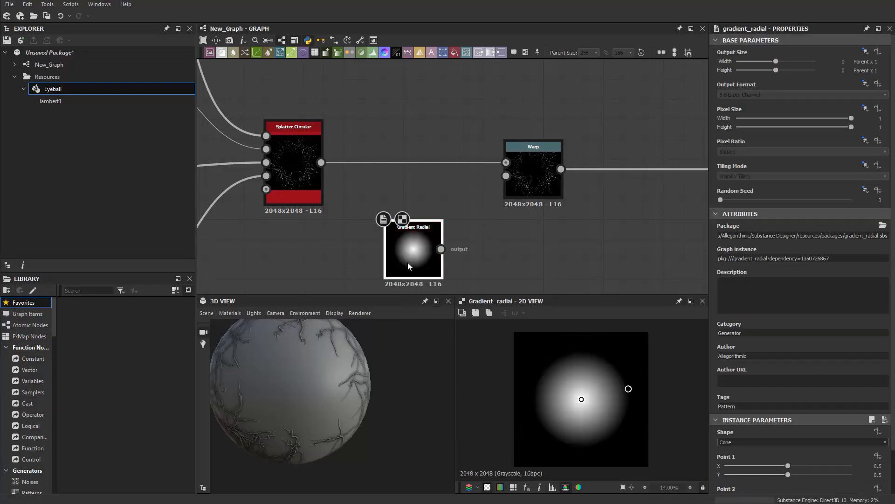
{"action": "left_click_drag", "start_coordinate": [626, 391], "coordinate": [639, 359]}
{"action": "key", "text": "ctrl+z"}
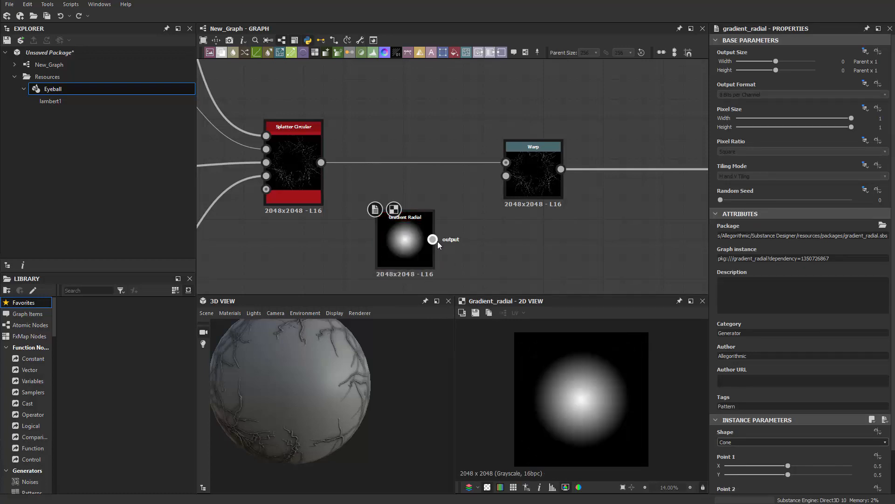
{"action": "left_click_drag", "start_coordinate": [432, 239], "coordinate": [506, 176]}
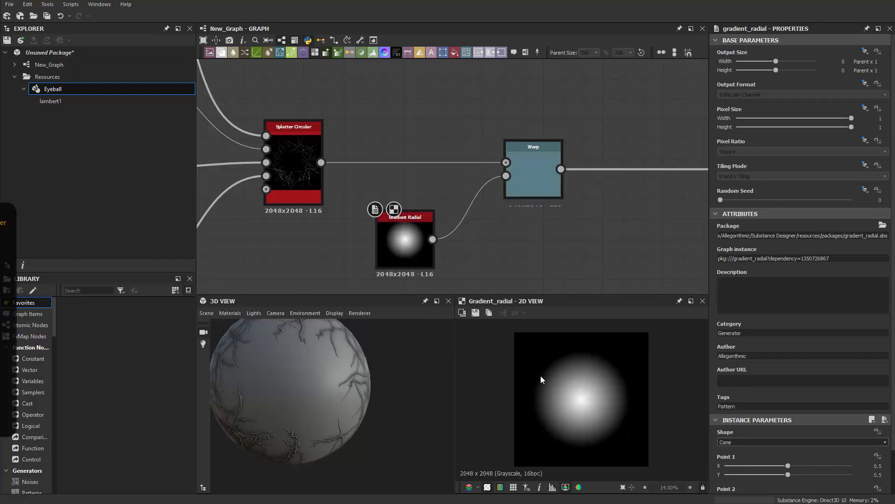
Step: Compare the Warp result and the radial gradient preview, keeping Warp intensity at 1
{"action": "left_click", "coordinate": [553, 197]}
{"action": "mouse_move", "coordinate": [848, 237]}
{"action": "left_mouse_down"}
{"action": "mouse_move", "coordinate": [712, 241]}
{"action": "mouse_move", "coordinate": [854, 235]}
{"action": "left_mouse_up"}
{"action": "scroll", "coordinate": [625, 399], "scroll_direction": "up", "scroll_amount": 2}
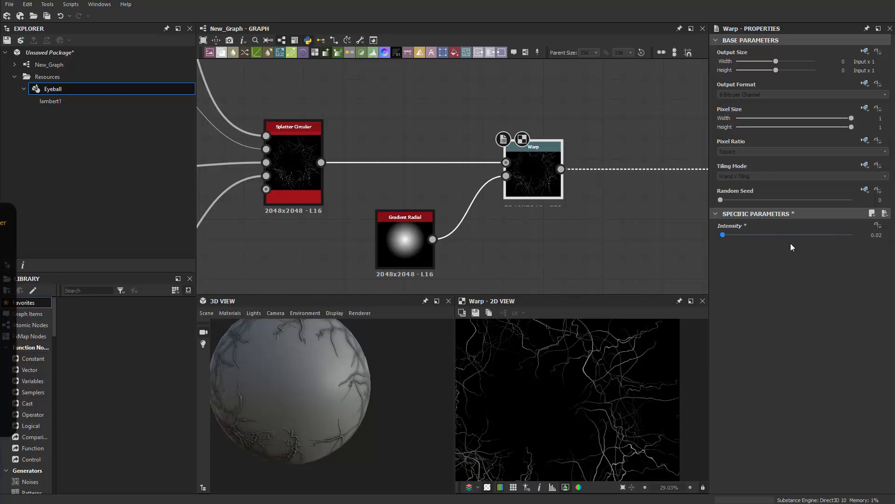
{"action": "left_click", "coordinate": [400, 251]}
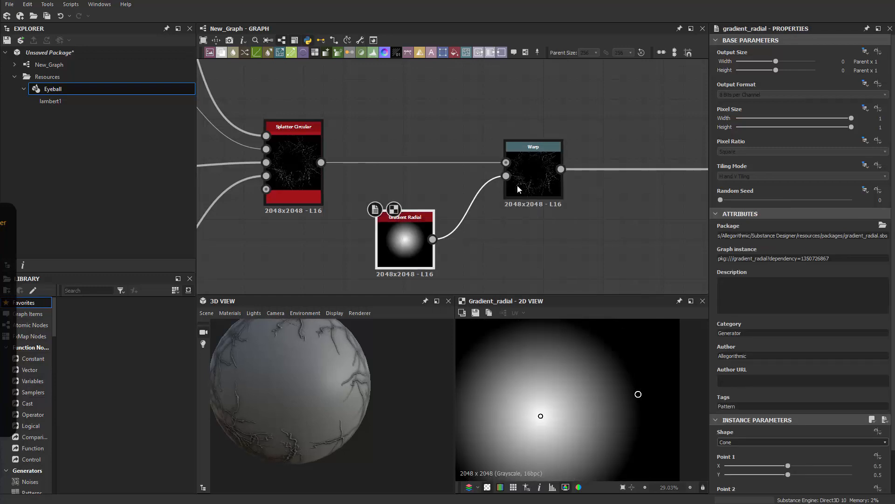
{"action": "left_click", "coordinate": [536, 167]}
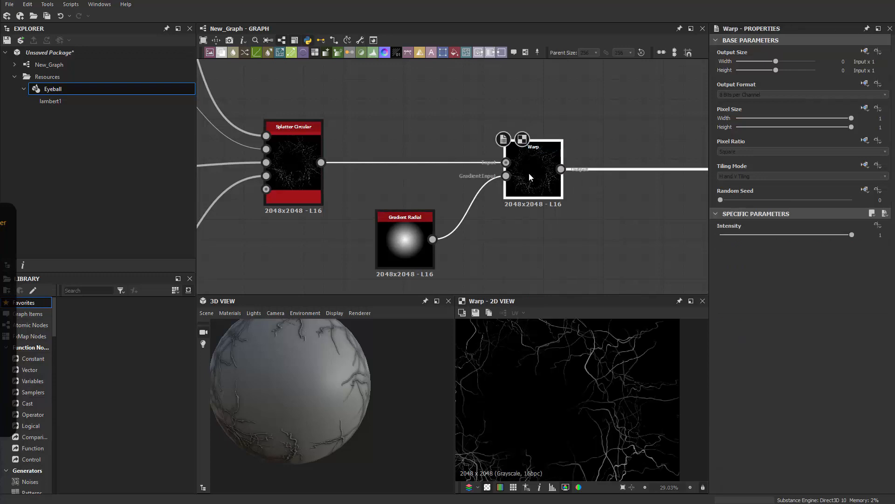
Step: Drag the radial gradient's radius handle outward to widen the gradient
{"action": "left_click", "coordinate": [407, 252]}
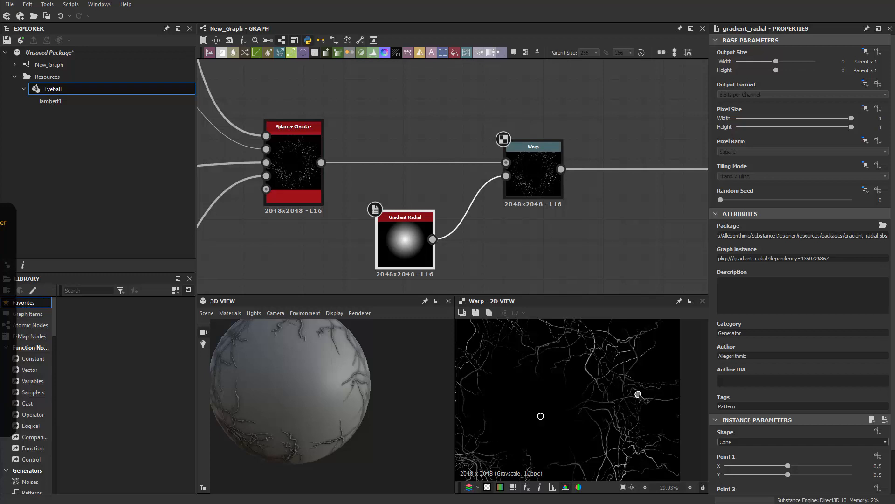
{"action": "left_click_drag", "start_coordinate": [639, 395], "coordinate": [719, 360]}
{"action": "left_click_drag", "start_coordinate": [721, 357], "coordinate": [734, 355]}
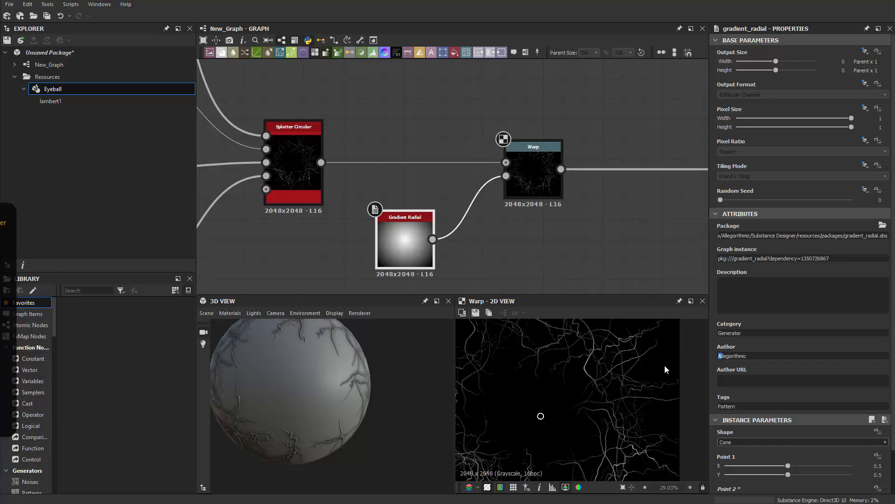
{"action": "scroll", "coordinate": [679, 349], "scroll_direction": "down", "scroll_amount": 3}
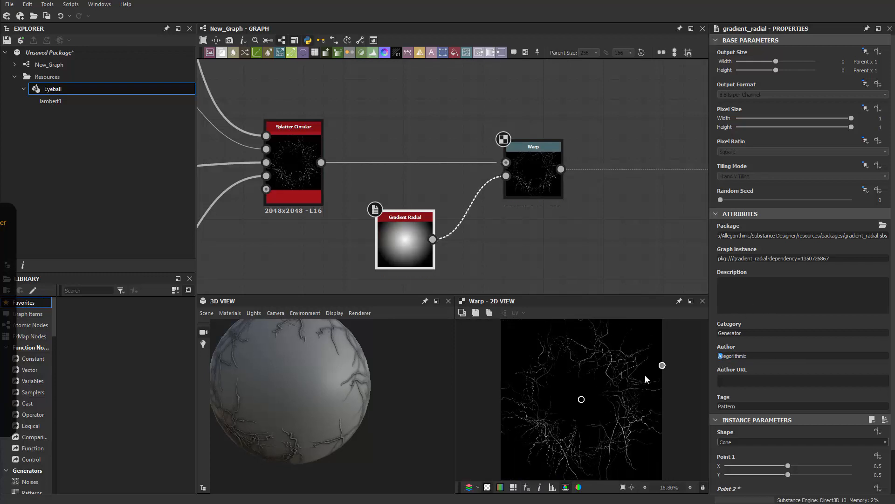
{"action": "left_click_drag", "start_coordinate": [634, 382], "coordinate": [676, 356]}
{"action": "scroll", "coordinate": [652, 388], "scroll_direction": "up", "scroll_amount": 4}
{"action": "scroll", "coordinate": [526, 411], "scroll_direction": "down", "scroll_amount": 3}
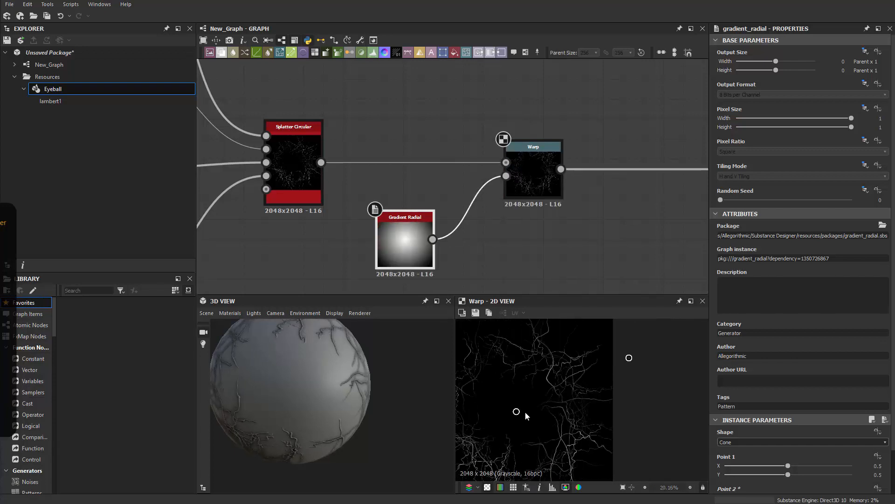
{"action": "scroll", "coordinate": [509, 421], "scroll_direction": "up", "scroll_amount": 2}
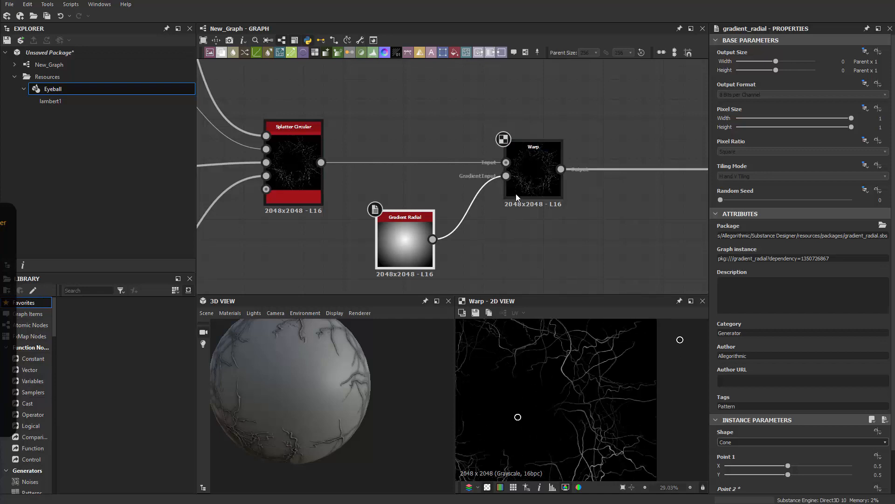
Step: Set the Warp node's Intensity to 10
{"action": "left_click", "coordinate": [529, 150]}
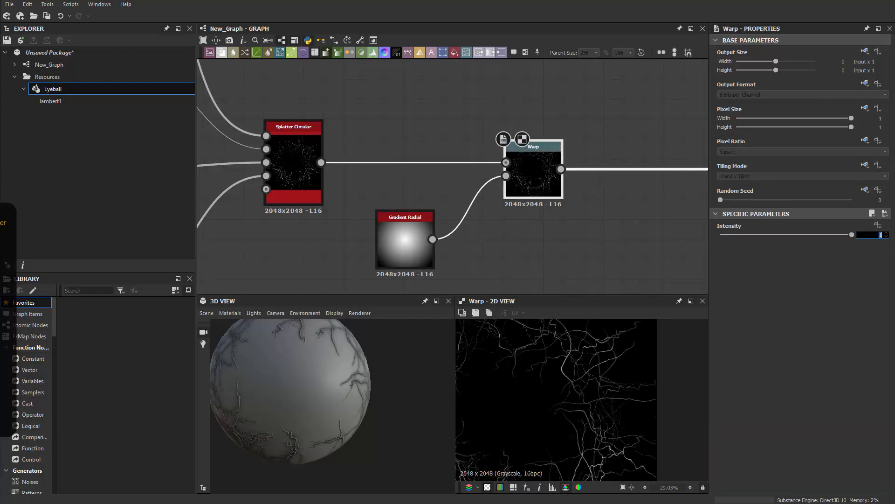
{"action": "type", "text": "10"}
{"action": "key", "text": "Return"}
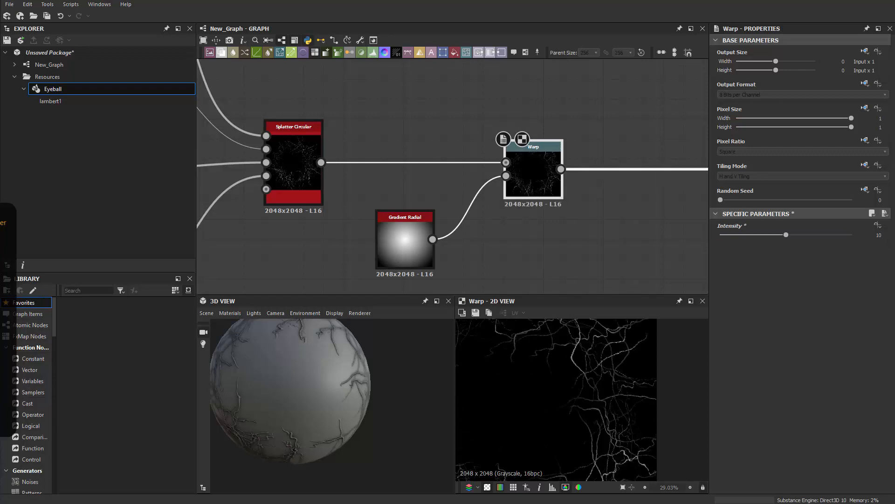
Step: Fit the preview and orbit the eyeball to inspect the stronger warped veins
{"action": "scroll", "coordinate": [600, 474], "scroll_direction": "down", "scroll_amount": 5}
{"action": "key", "text": "f"}
{"action": "scroll", "coordinate": [579, 403], "scroll_direction": "up", "scroll_amount": 3}
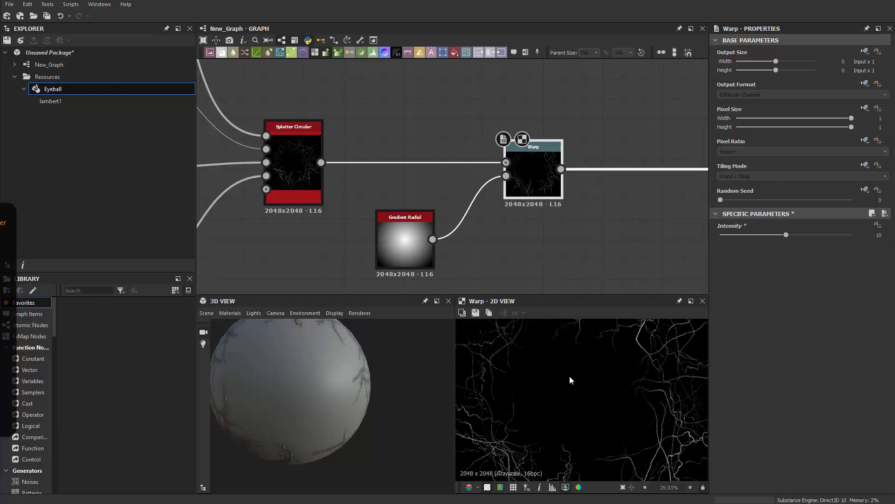
{"action": "left_click_drag", "start_coordinate": [332, 404], "coordinate": [388, 353]}
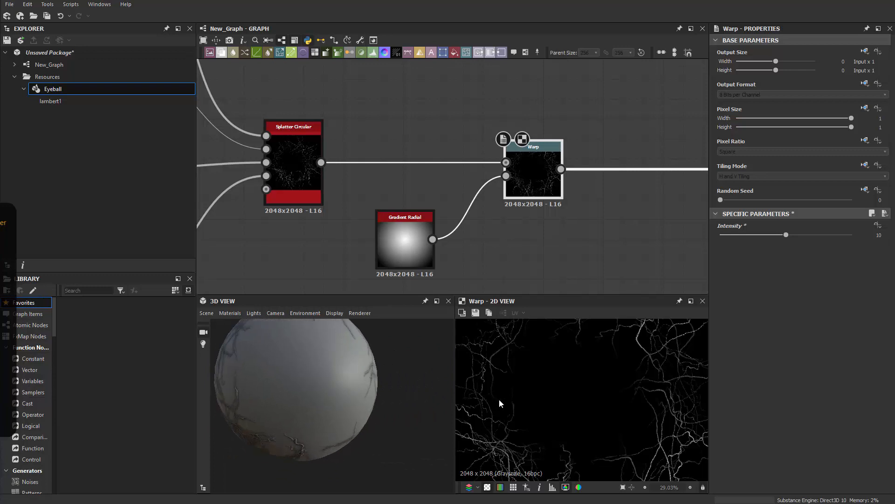
{"action": "left_click_drag", "start_coordinate": [279, 402], "coordinate": [367, 393]}
{"action": "scroll", "coordinate": [349, 381], "scroll_direction": "up", "scroll_amount": 5}
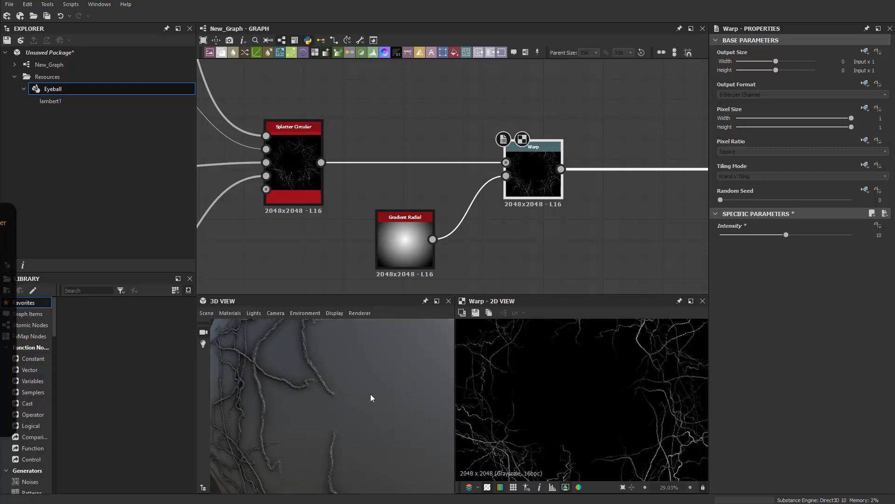
{"action": "scroll", "coordinate": [370, 398], "scroll_direction": "down", "scroll_amount": 5}
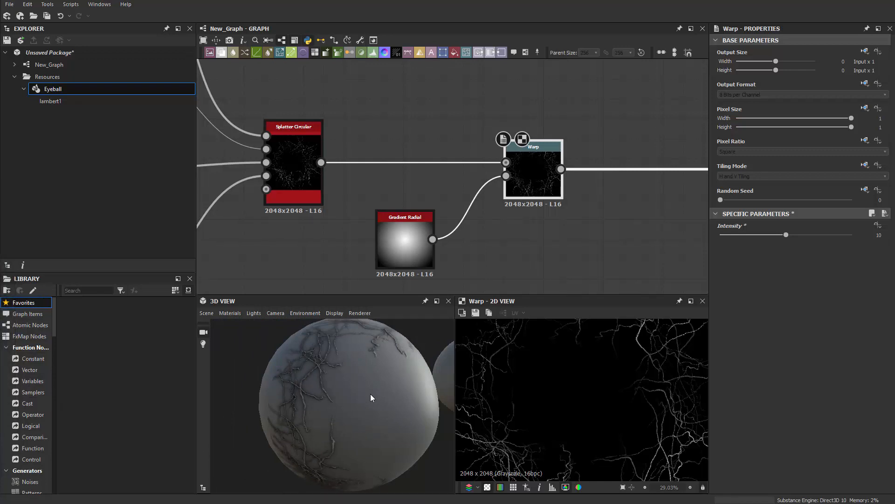
{"action": "scroll", "coordinate": [370, 393], "scroll_direction": "up", "scroll_amount": 5}
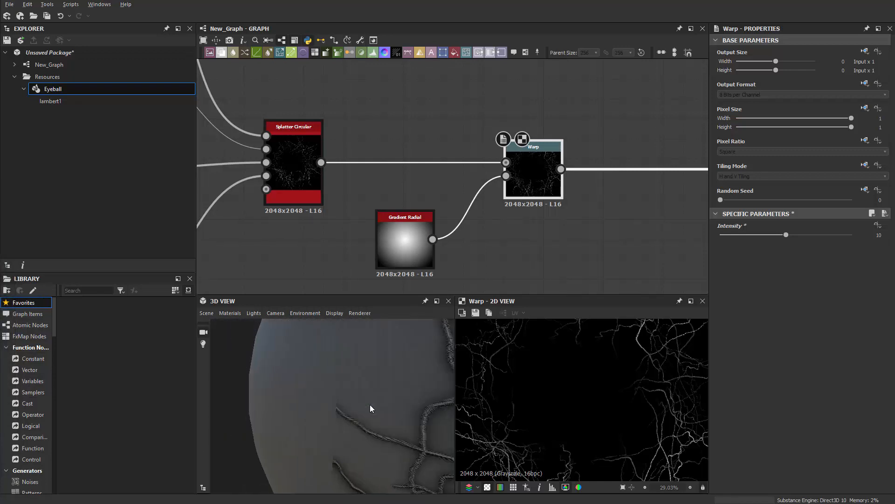
{"action": "left_click_drag", "start_coordinate": [371, 405], "coordinate": [373, 345]}
Step: Lower the Warp node's intensity to 6.86
{"action": "mouse_move", "coordinate": [513, 229]}
{"action": "middle_mouse_down"}
{"action": "mouse_move", "coordinate": [497, 236]}
{"action": "mouse_move", "coordinate": [505, 241]}
{"action": "middle_mouse_up"}
{"action": "left_click", "coordinate": [410, 264]}
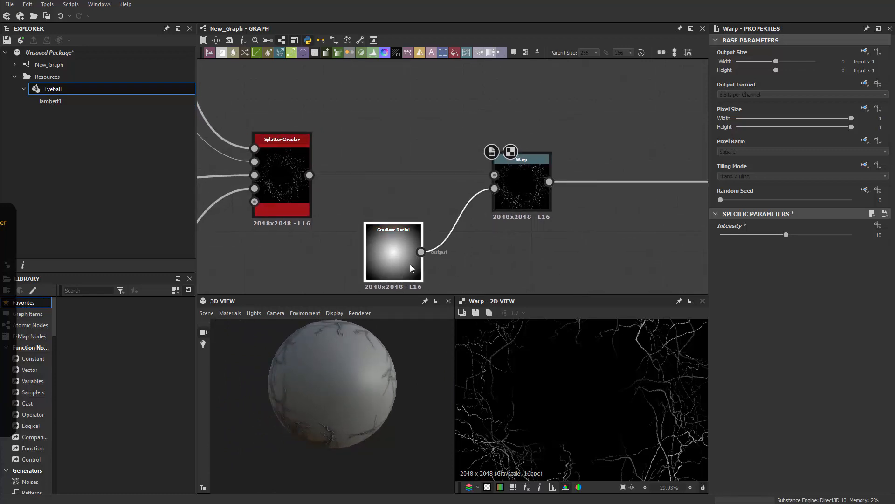
{"action": "left_click", "coordinate": [516, 192]}
{"action": "left_click_drag", "start_coordinate": [783, 236], "coordinate": [765, 235]}
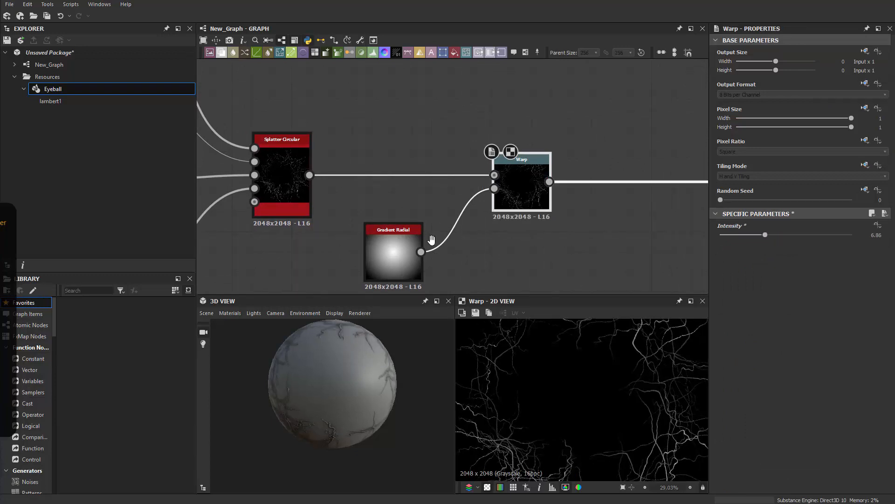
{"action": "middle_click_drag", "start_coordinate": [518, 242], "coordinate": [506, 206]}
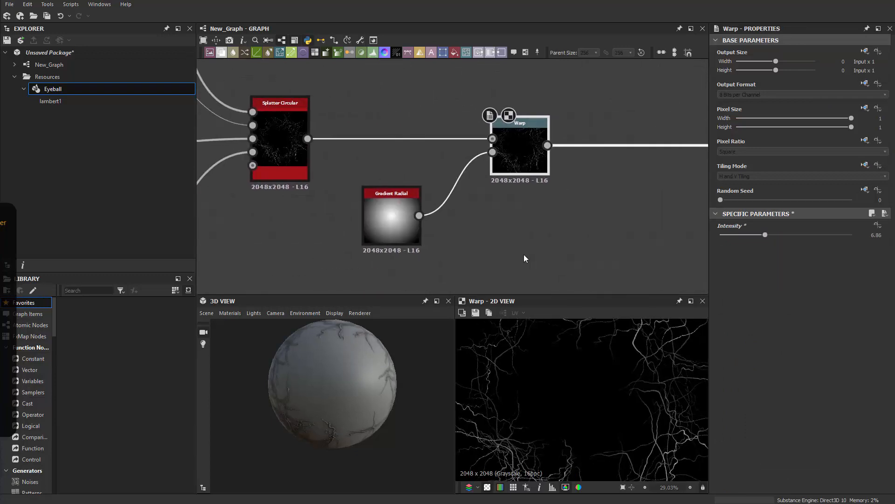
{"action": "scroll", "coordinate": [528, 245], "scroll_direction": "down", "scroll_amount": 8}
Step: Move the crack node network and Warp node further left, then orbit the eyeball
{"action": "left_click_drag", "start_coordinate": [291, 130], "coordinate": [513, 242]}
{"action": "scroll", "coordinate": [467, 236], "scroll_direction": "up", "scroll_amount": 3}
{"action": "left_click_drag", "start_coordinate": [433, 236], "coordinate": [415, 237]}
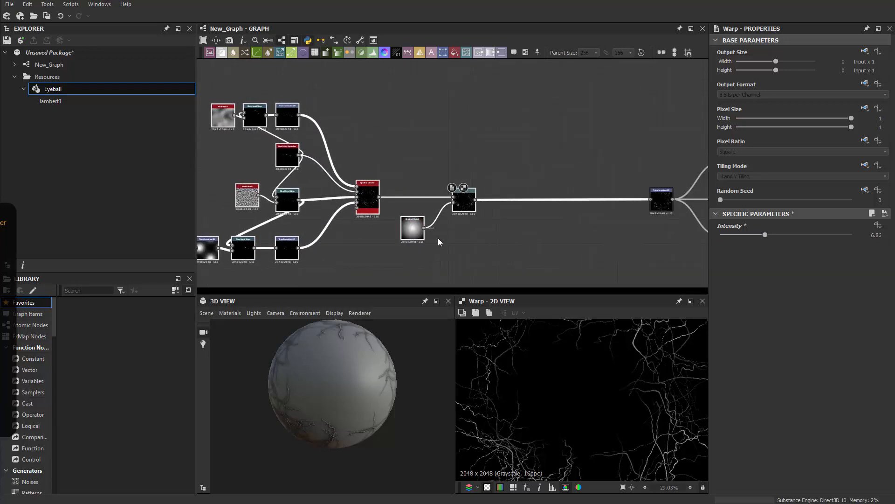
{"action": "scroll", "coordinate": [438, 239], "scroll_direction": "down", "scroll_amount": 3}
{"action": "middle_click_drag", "start_coordinate": [475, 246], "coordinate": [494, 187]}
{"action": "scroll", "coordinate": [461, 189], "scroll_direction": "up", "scroll_amount": 1}
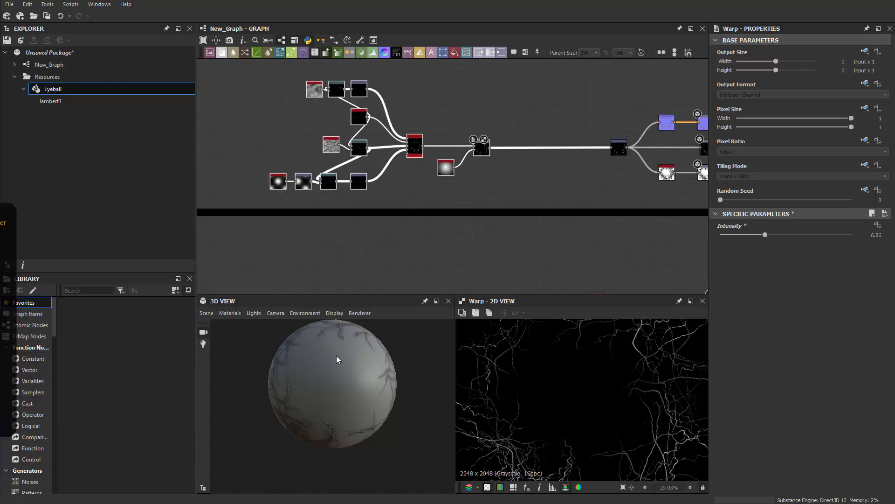
{"action": "left_click_drag", "start_coordinate": [337, 359], "coordinate": [396, 348]}
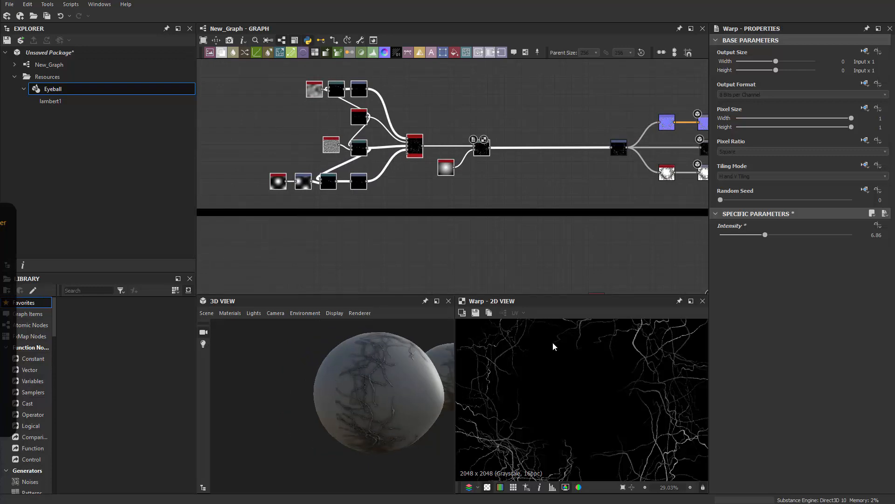